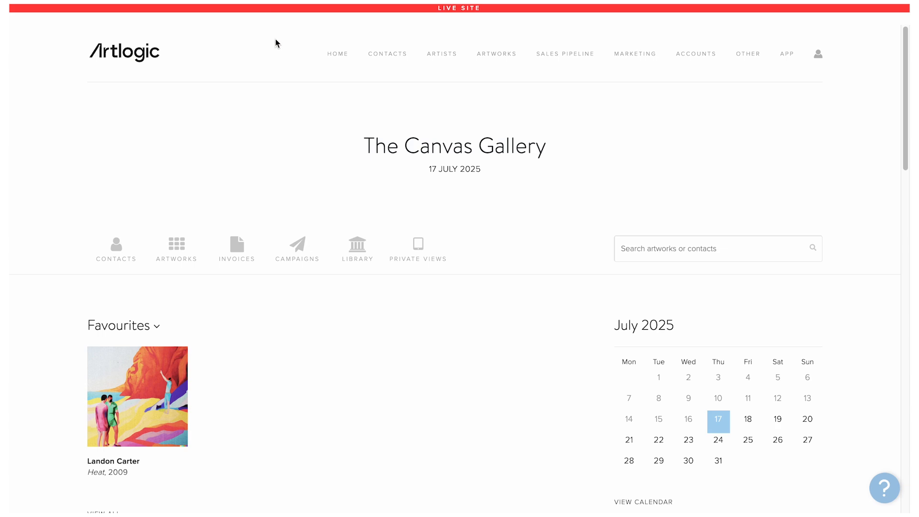
Step: Check the contacts list, close the website's enquiry form, and bring up the mailing-list popup
click(401, 59)
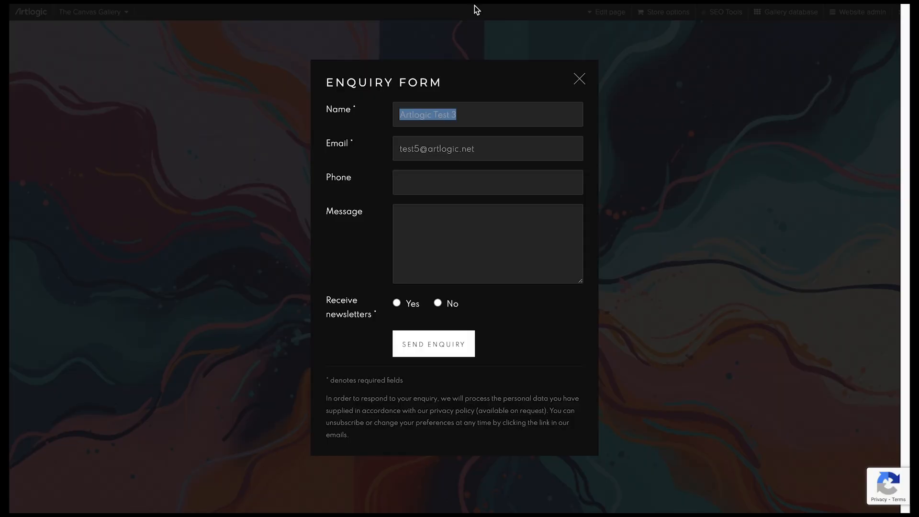
click(577, 78)
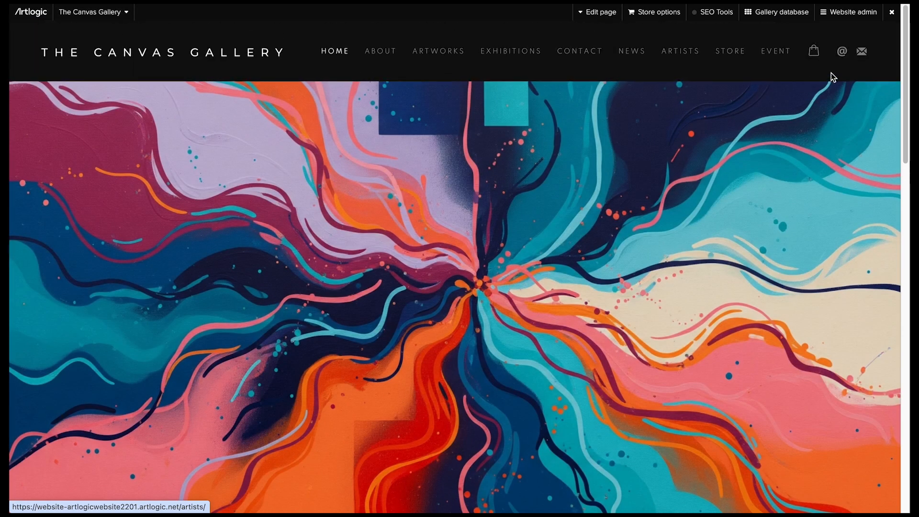
click(863, 53)
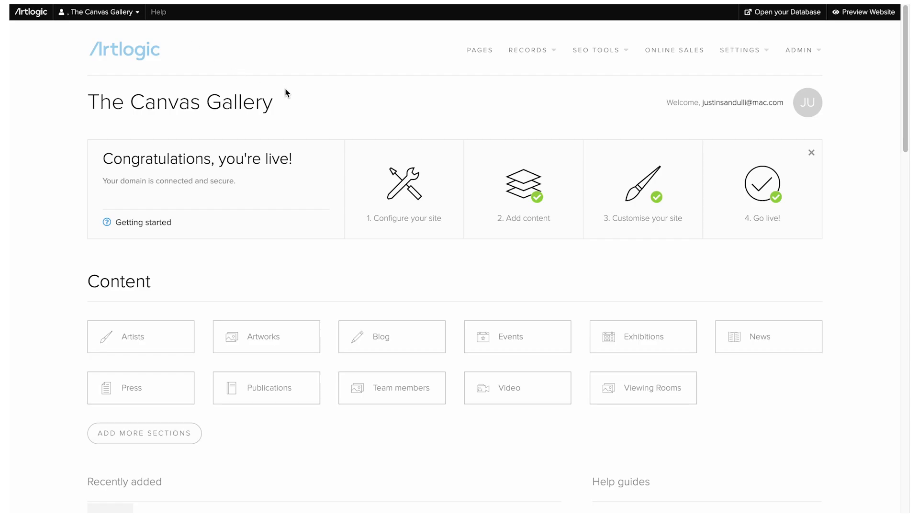
Step: Switch on 'Show form on contact page' in the Contact & Enquiries website settings
click(722, 56)
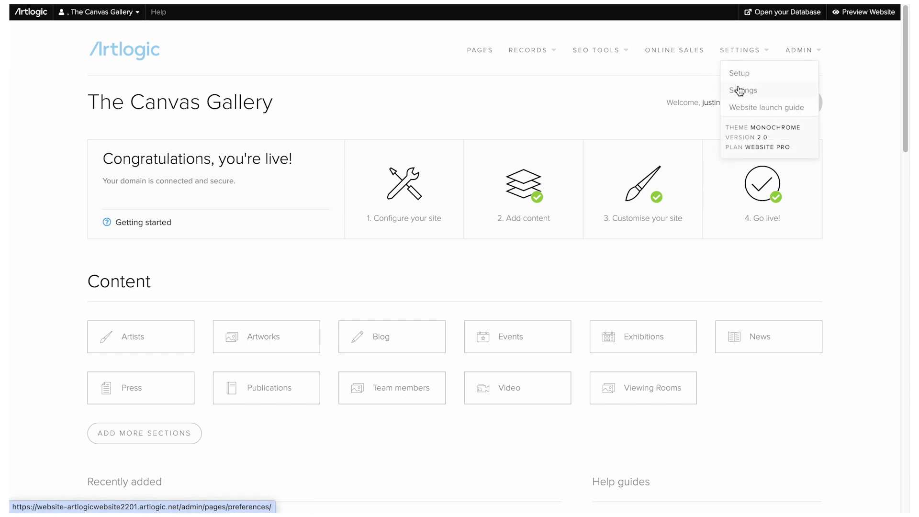
click(738, 91)
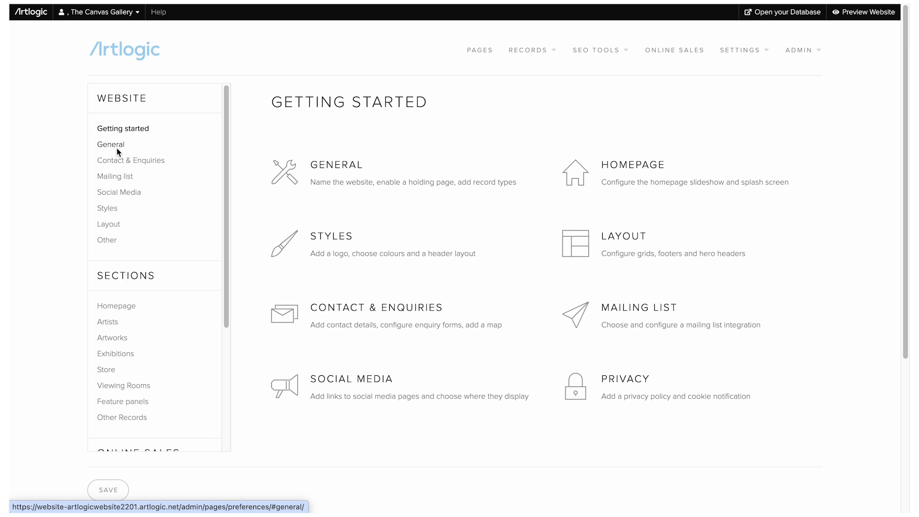
click(118, 162)
scroll(321, 196, down, 5)
scroll(335, 128, up, 2)
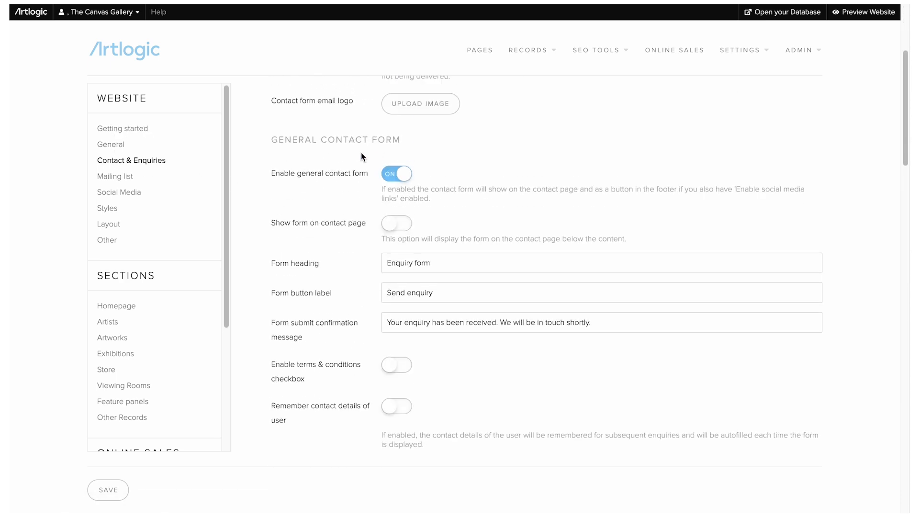
click(403, 222)
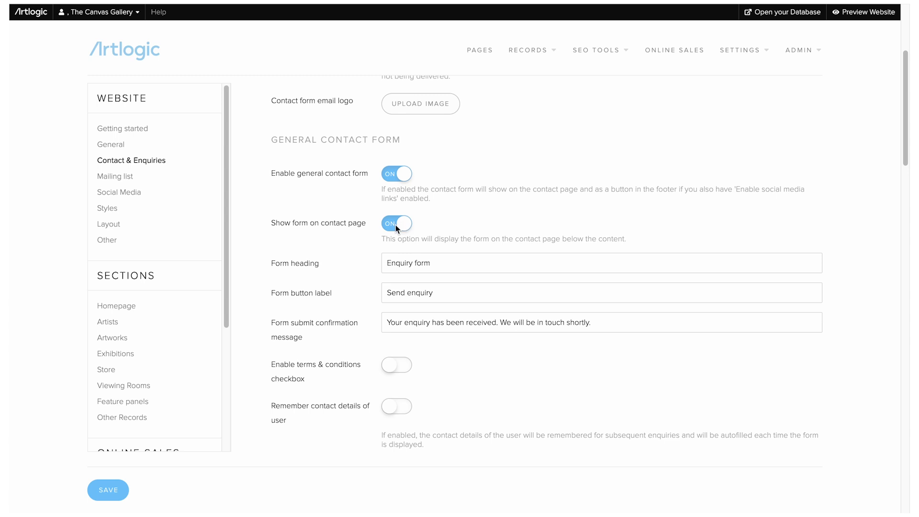
scroll(318, 280, down, 2)
scroll(305, 268, up, 1)
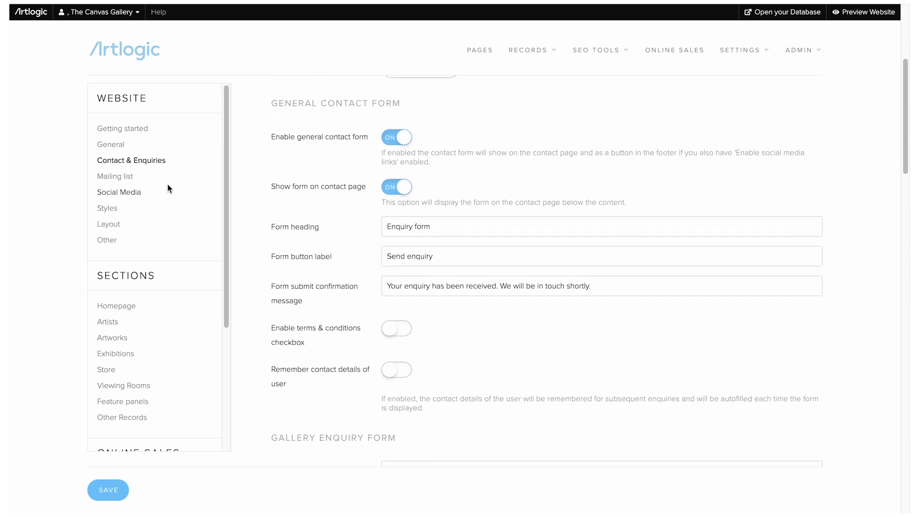
Step: Review the Social Media header and footer link settings
click(136, 191)
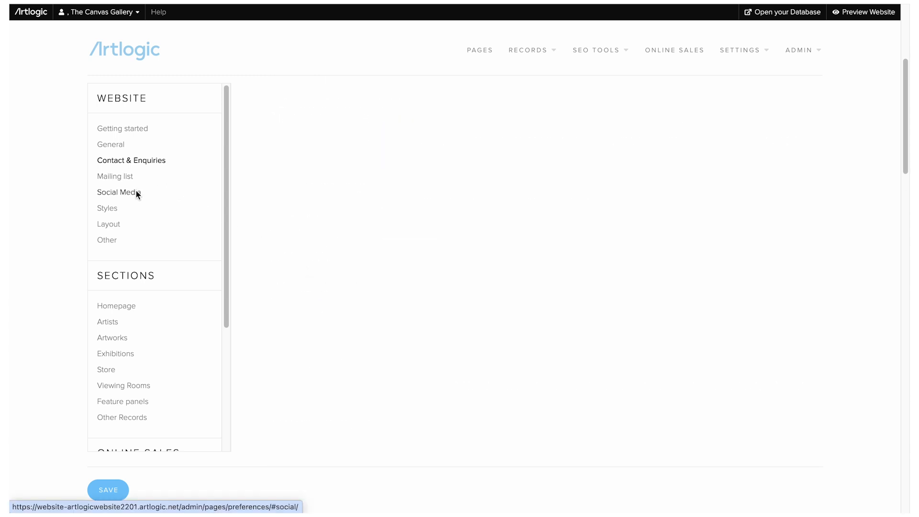
scroll(381, 219, down, 3)
scroll(324, 222, down, 10)
scroll(323, 222, down, 3)
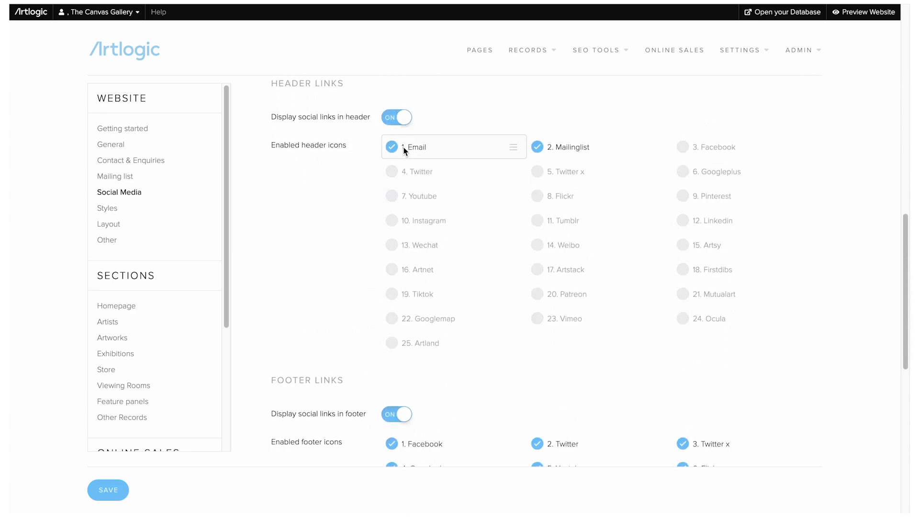
scroll(354, 266, down, 3)
scroll(352, 271, down, 3)
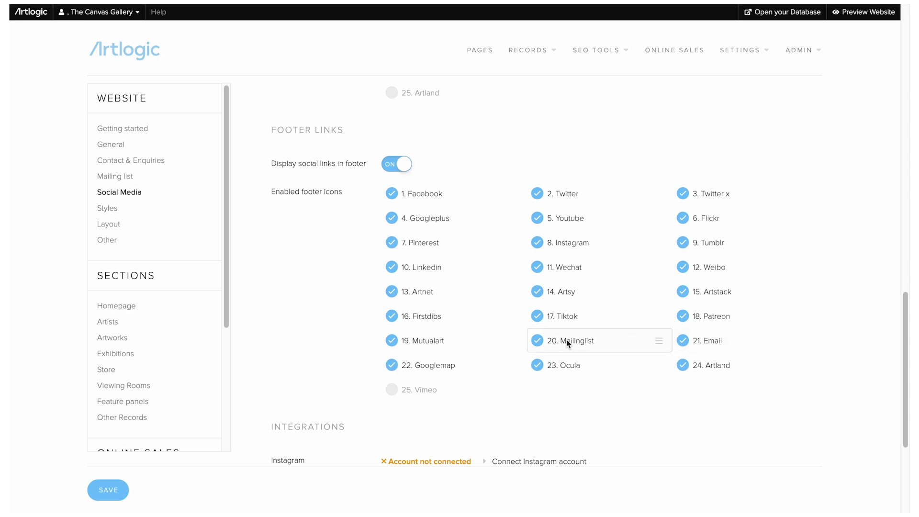
scroll(457, 133, up, 15)
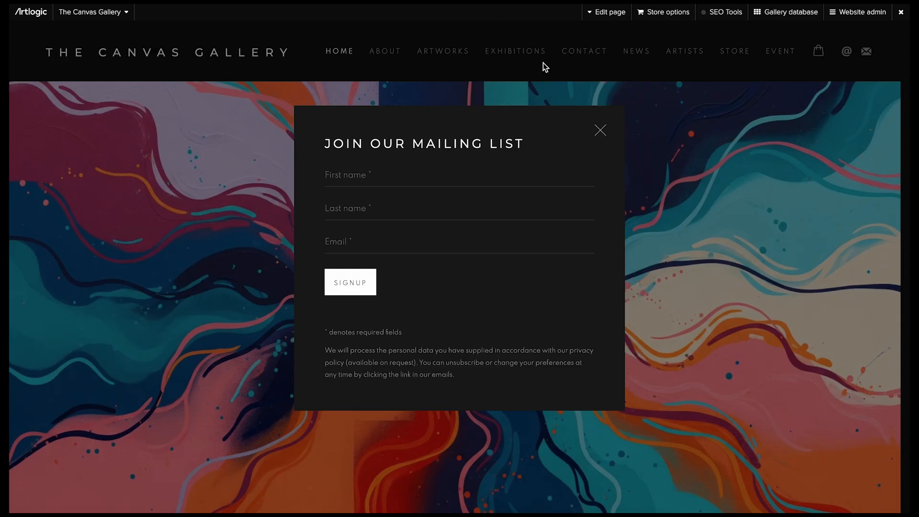
Step: Send a test enquiry with a test name, e-mail and newsletter choice, then dismiss the thank-you
click(602, 131)
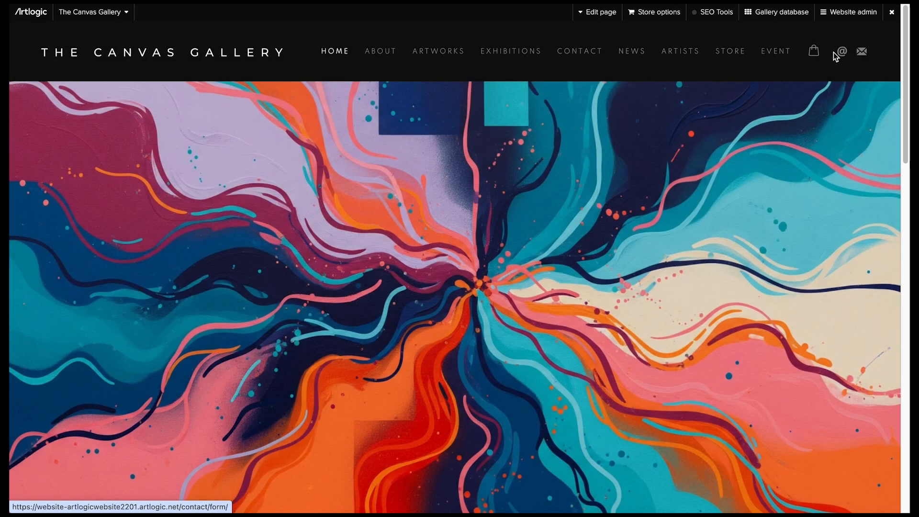
click(842, 51)
click(490, 105)
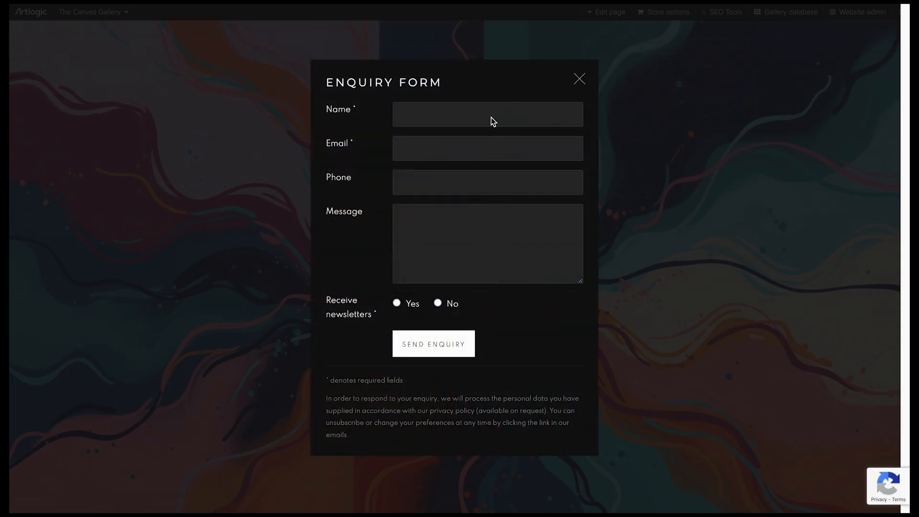
text(Artlogic Test)
key(Tab)
key(Tab)
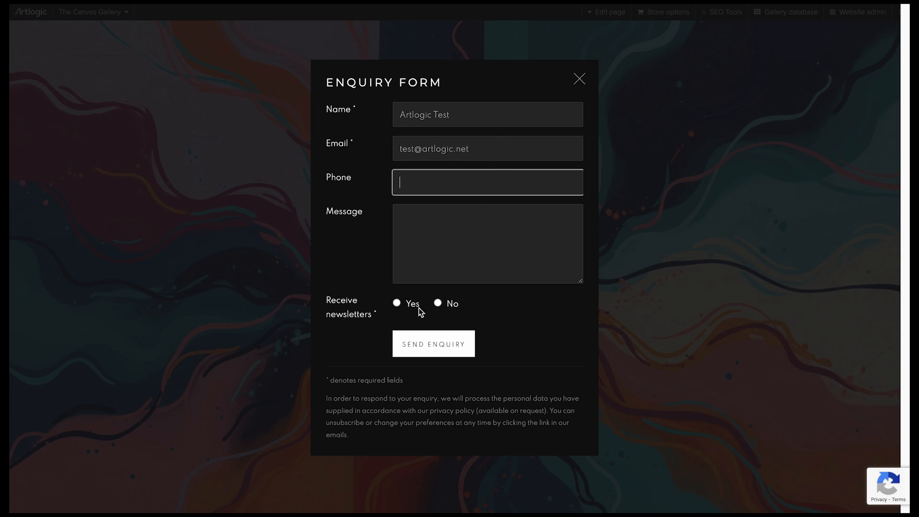
click(442, 304)
click(432, 345)
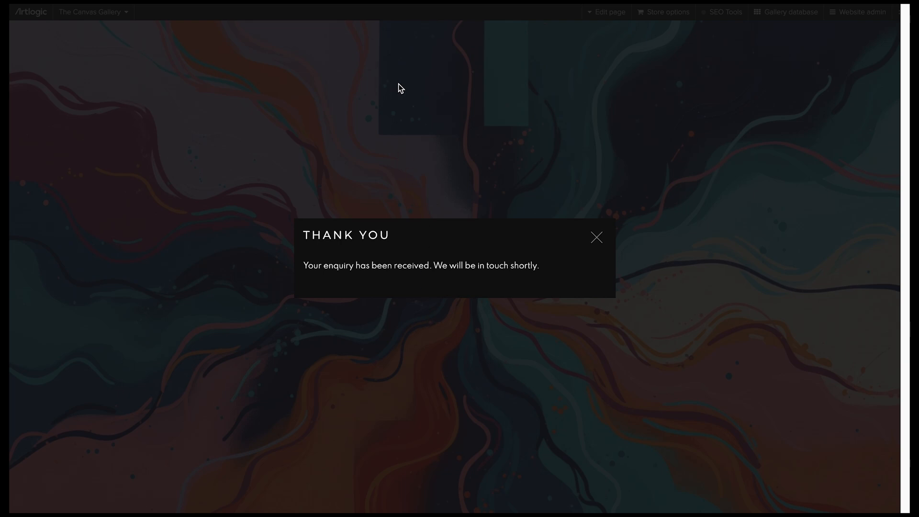
click(595, 238)
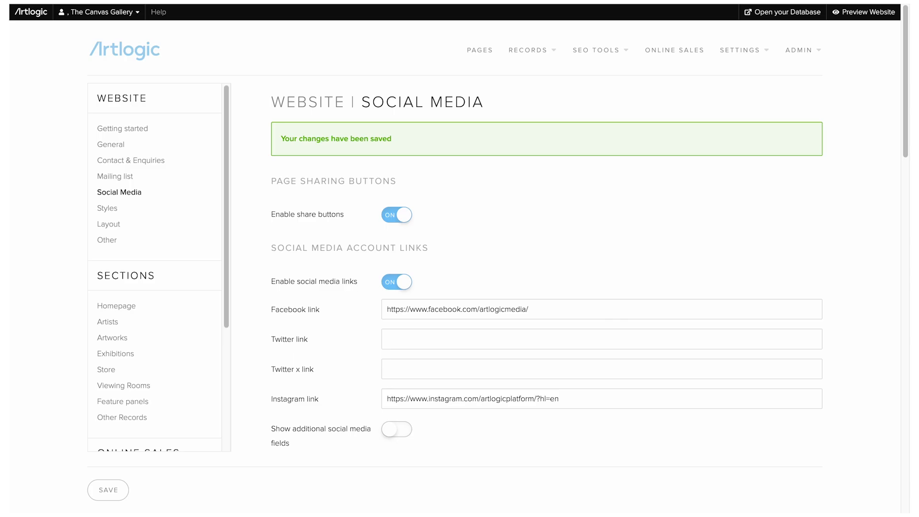
Step: Open the new Test, Artlogic contact record and view its Contact narrative tab
click(145, 55)
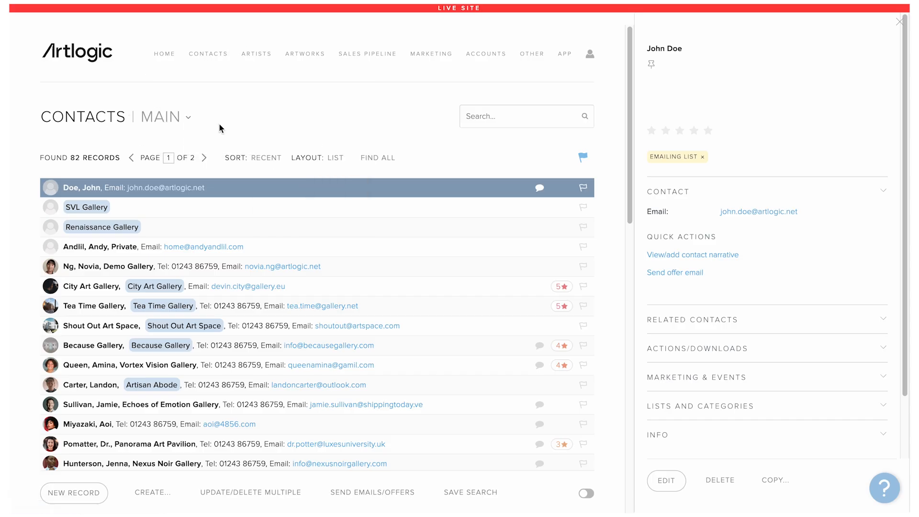
click(214, 53)
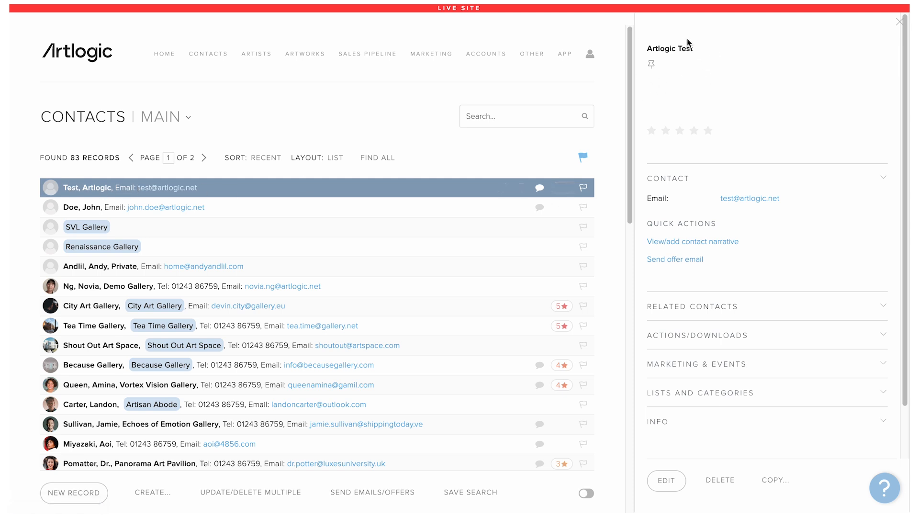
mouse_move(517, 189)
click(504, 189)
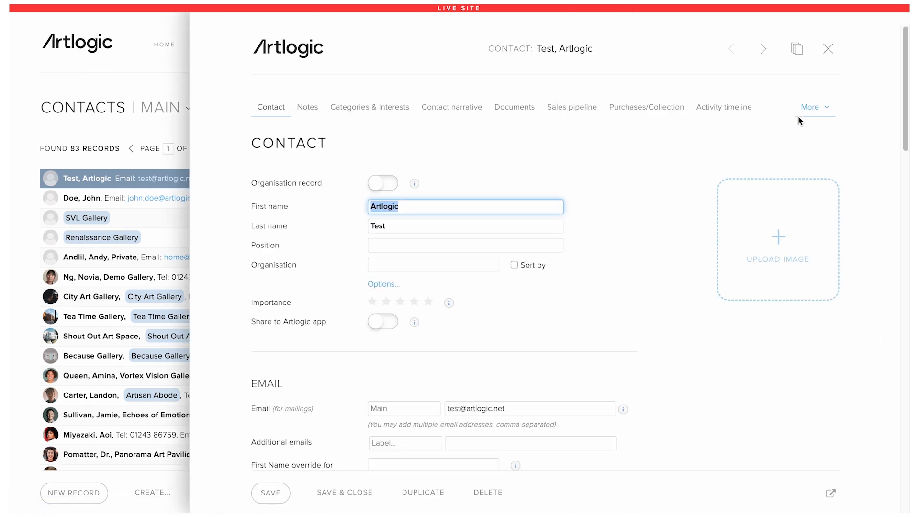
click(469, 106)
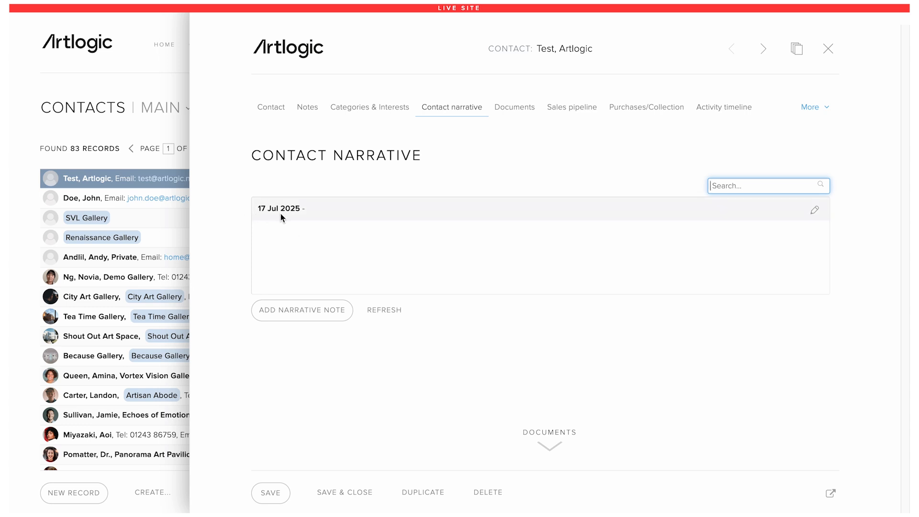
Step: Close the record, then open and cancel the contact's Narrative dialog without adding a note
click(832, 49)
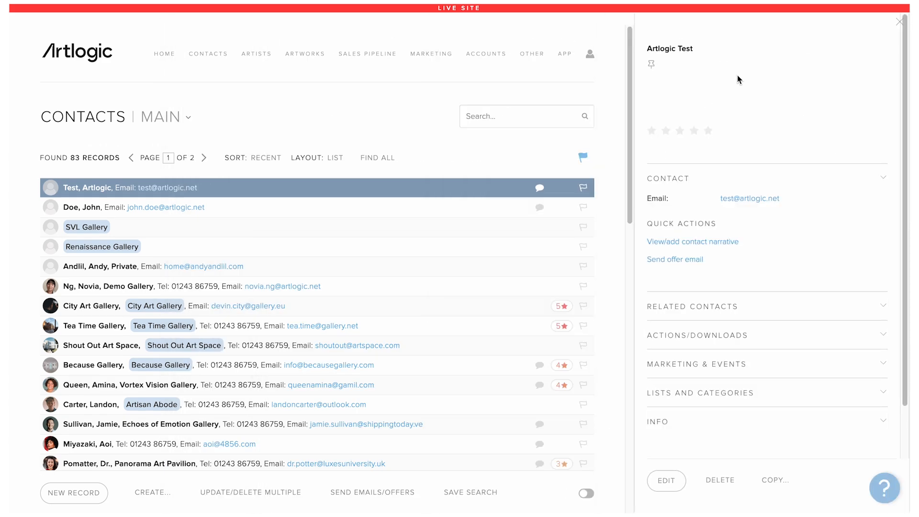
click(538, 187)
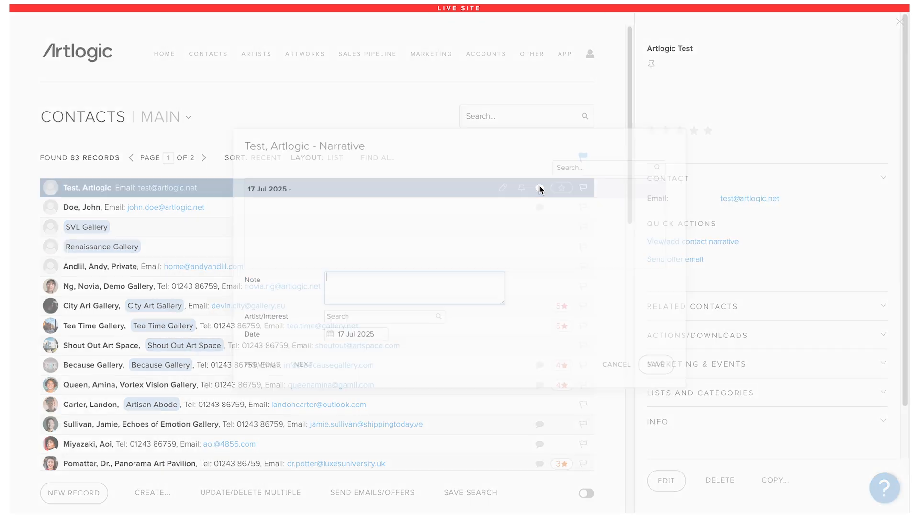
click(618, 372)
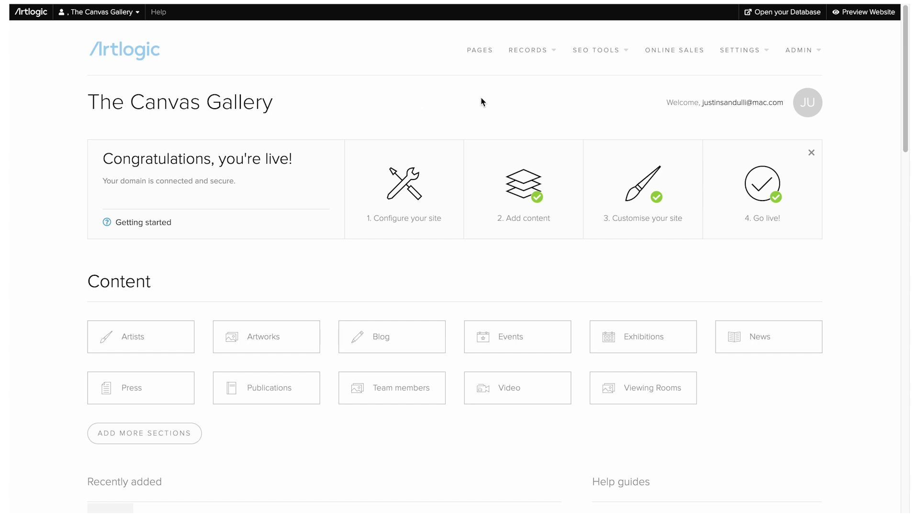
Step: Switch on 'Enable enquire button' for artworks in Contact & Enquiries settings
mouse_move(726, 53)
click(737, 90)
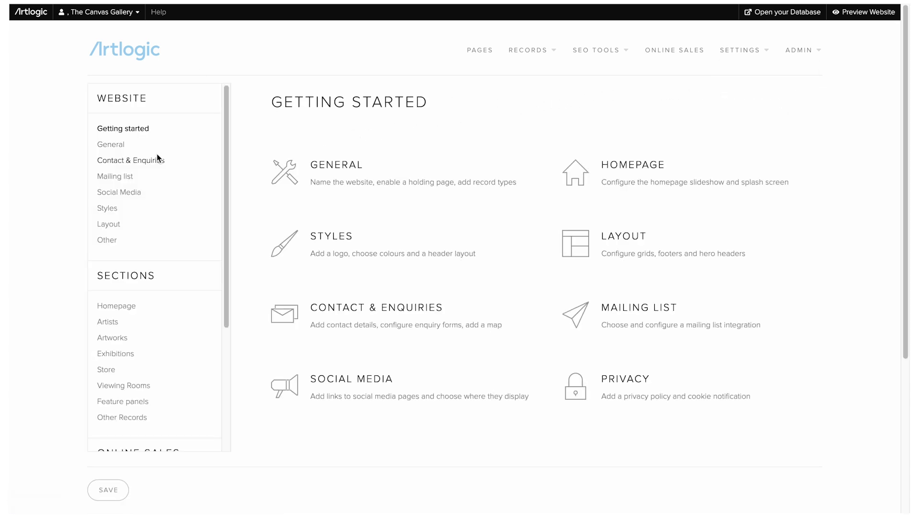
click(141, 160)
scroll(297, 173, down, 1)
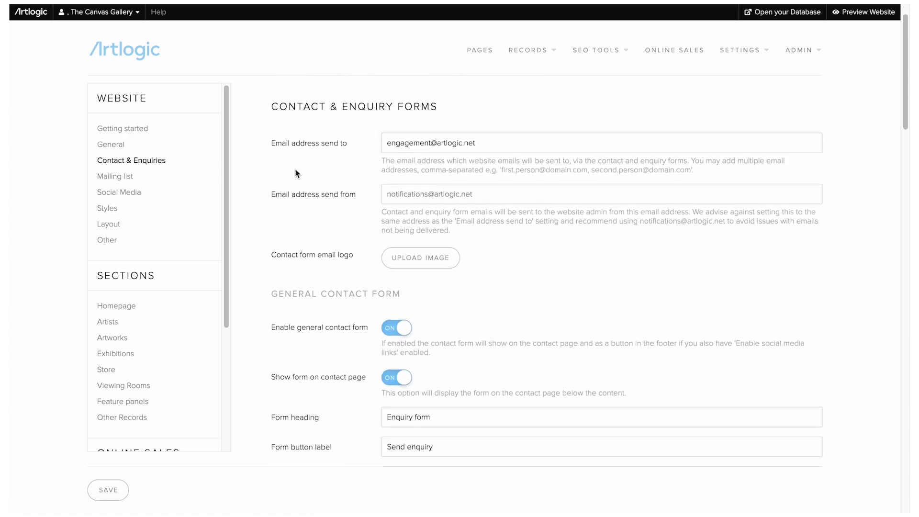
scroll(296, 174, down, 10)
scroll(299, 171, down, 5)
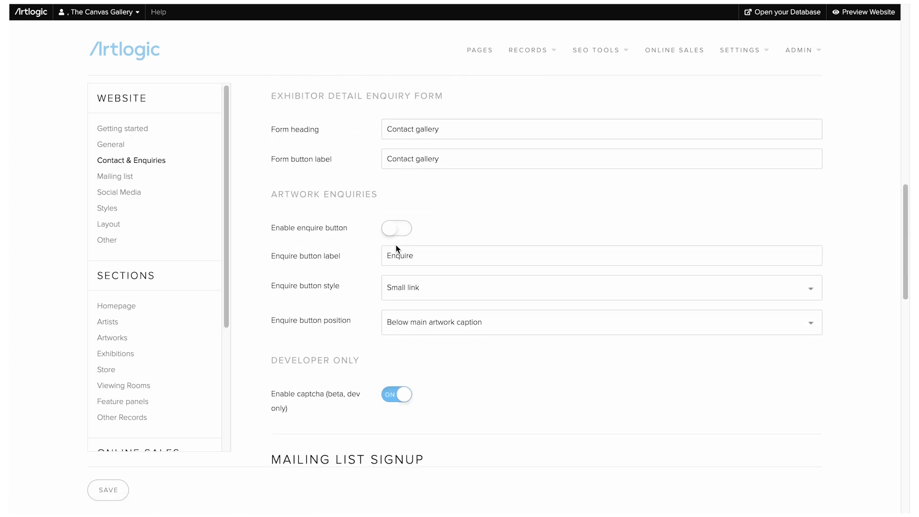
click(400, 233)
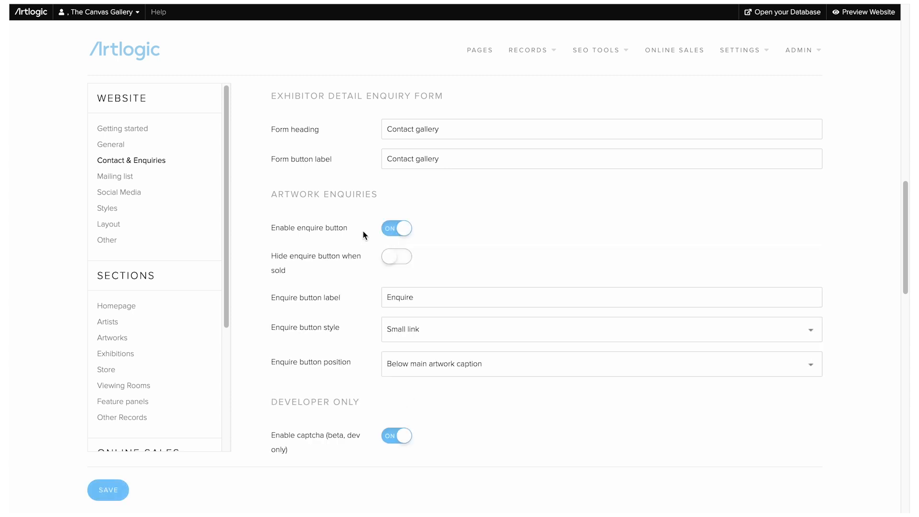
scroll(362, 234, down, 2)
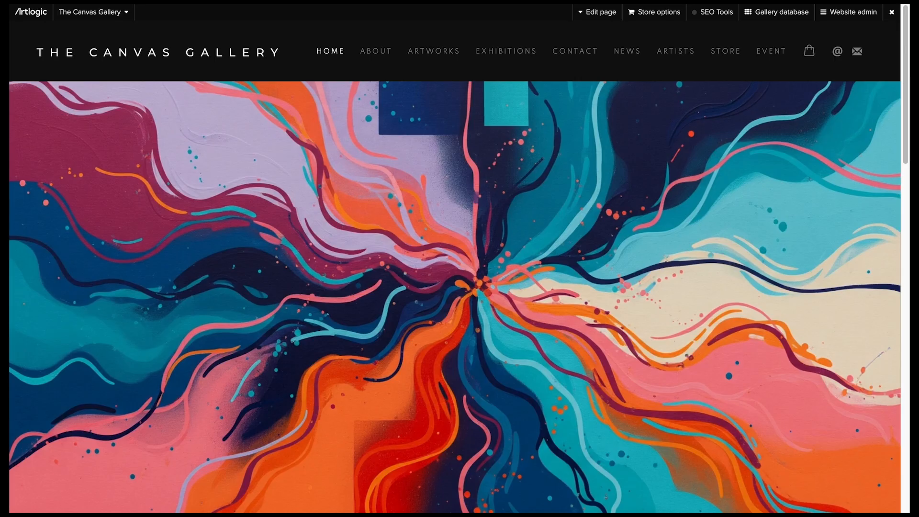
Step: Go to Artworks > Paintings > Matcess and open its enquiry form
click(432, 51)
click(207, 320)
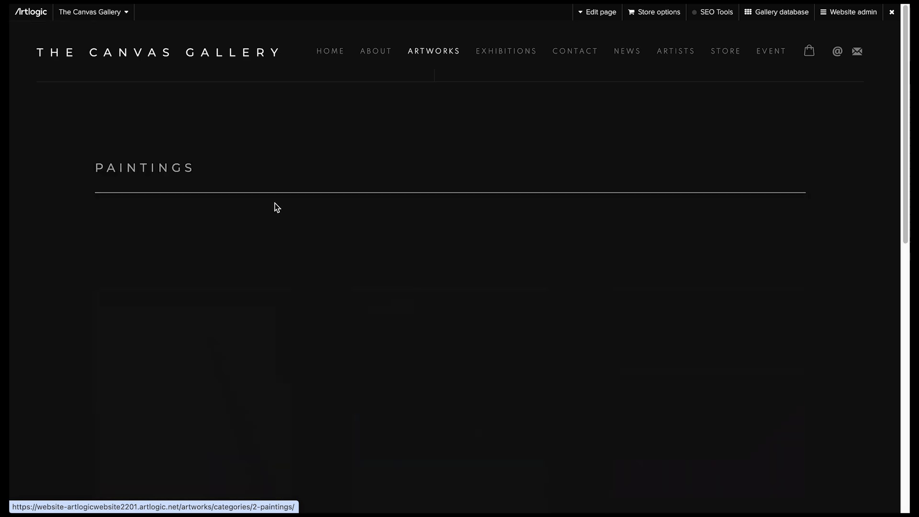
scroll(253, 280, down, 1)
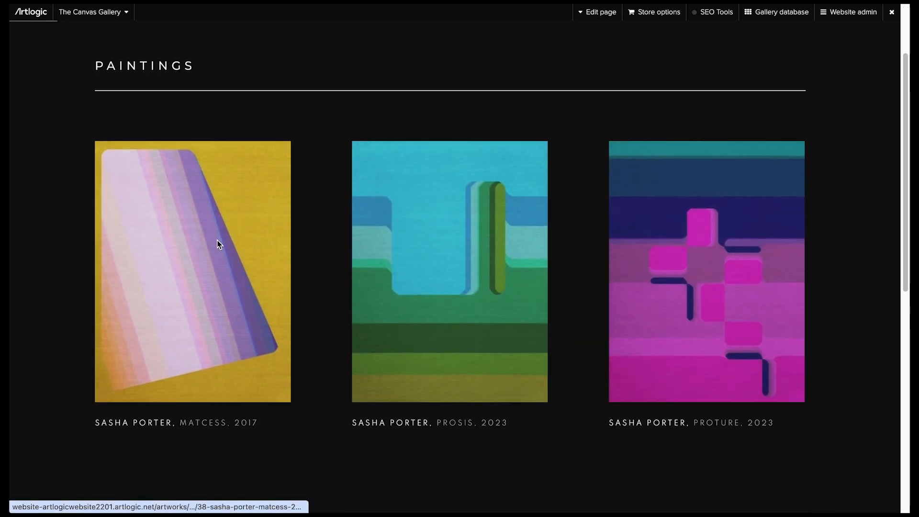
click(217, 241)
click(200, 298)
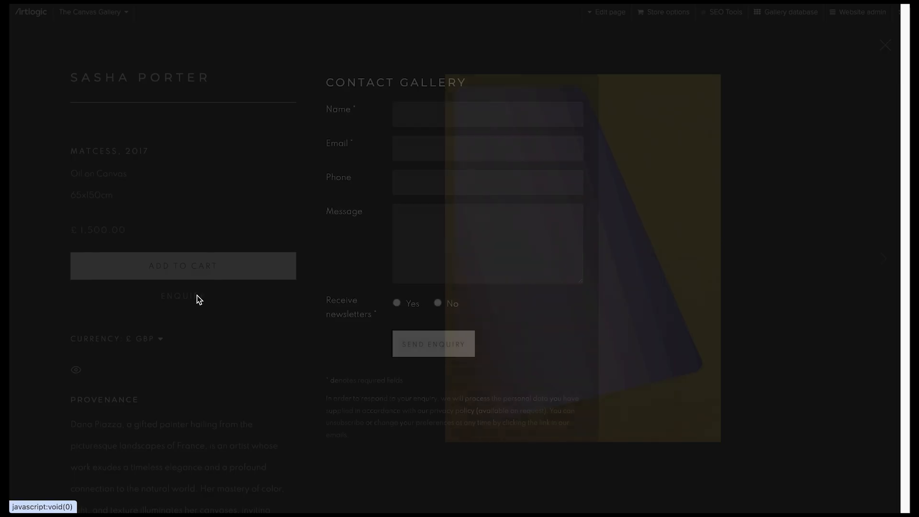
Step: Send the enquiry with a test name, e-mail, message 'I am intersted ted in this artwork.' and newsletters declined
click(429, 188)
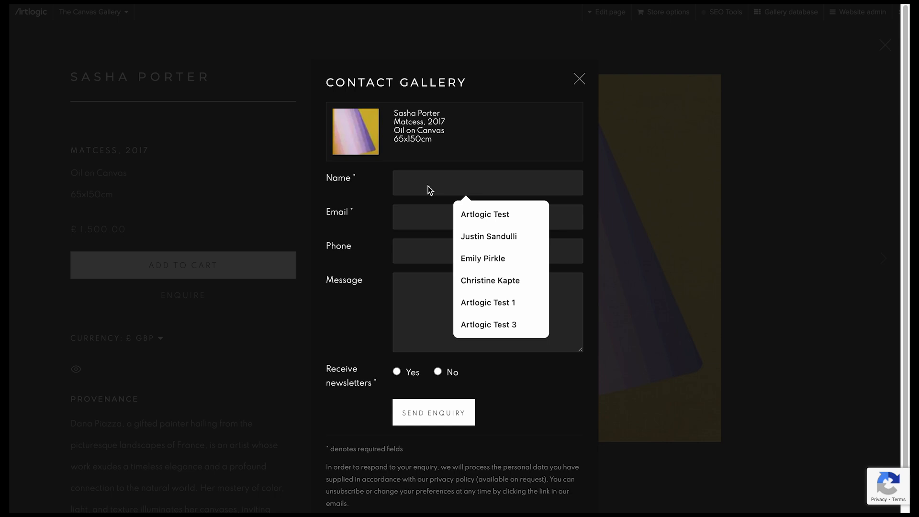
text(Artlogic Test 2)
key(Tab)
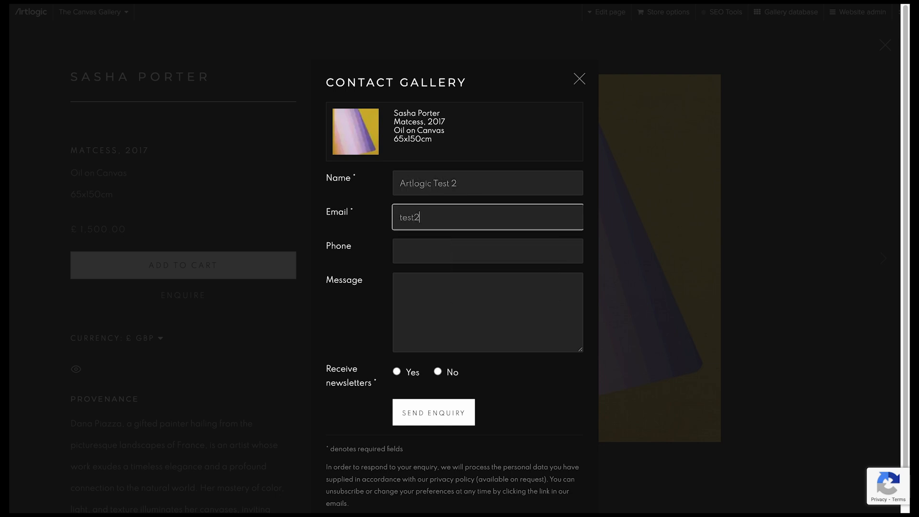
key(Tab)
key(Tab)
text(I am in)
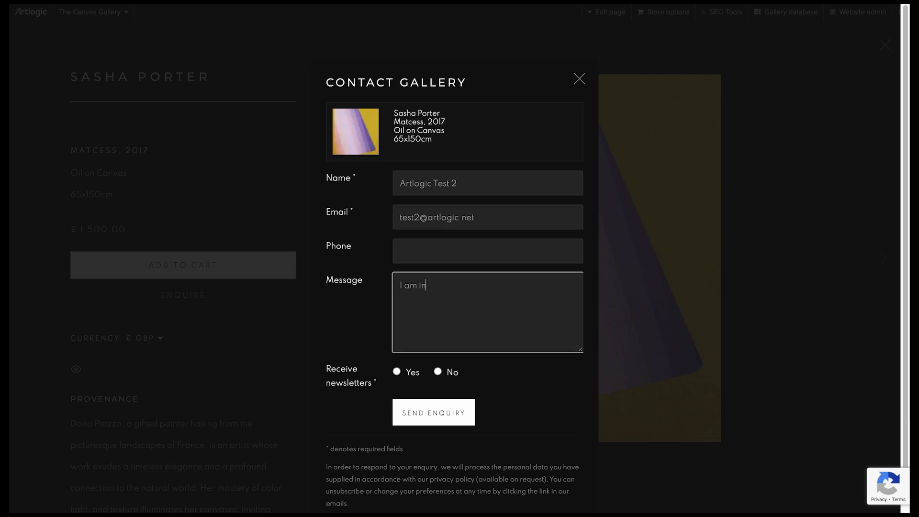
text(tersted )
text(ted in this artwork)
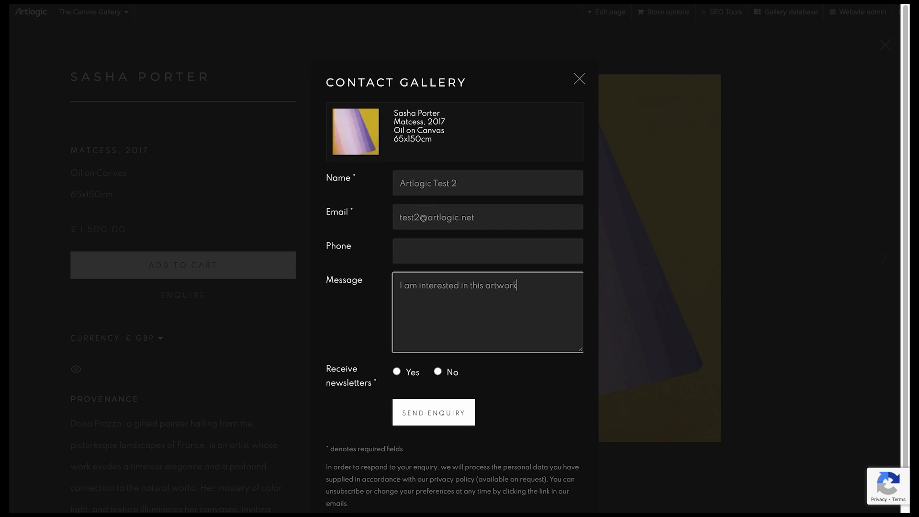
text(.)
click(439, 373)
click(442, 416)
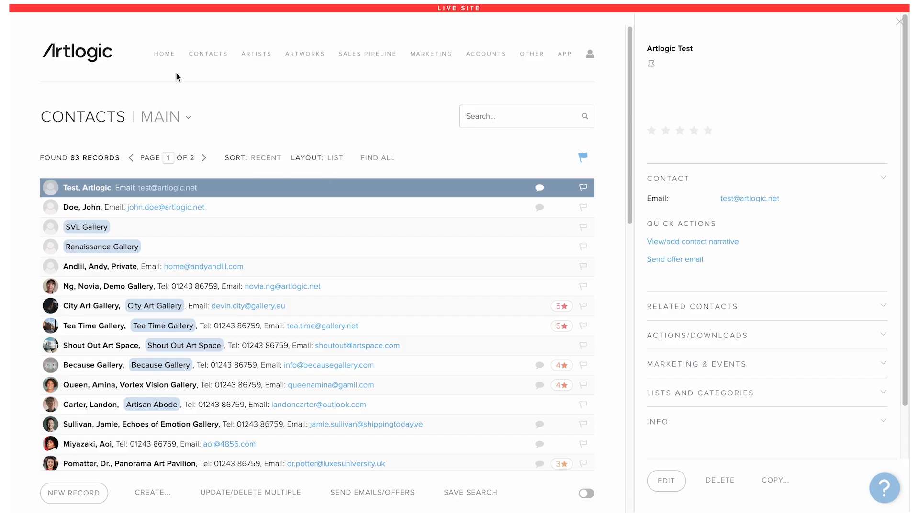
Step: Follow the new contact's narrative note to the Matcess artwork and check its enquiry narrative and contact
click(213, 54)
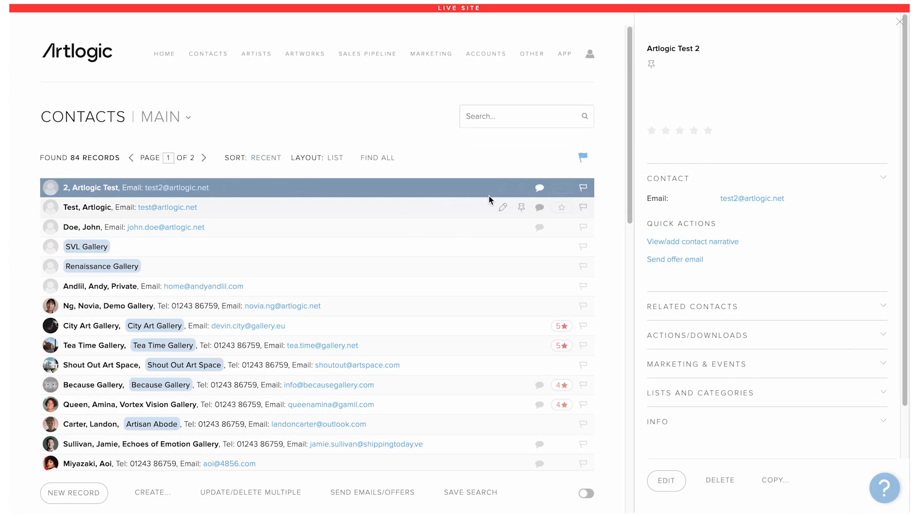
click(538, 188)
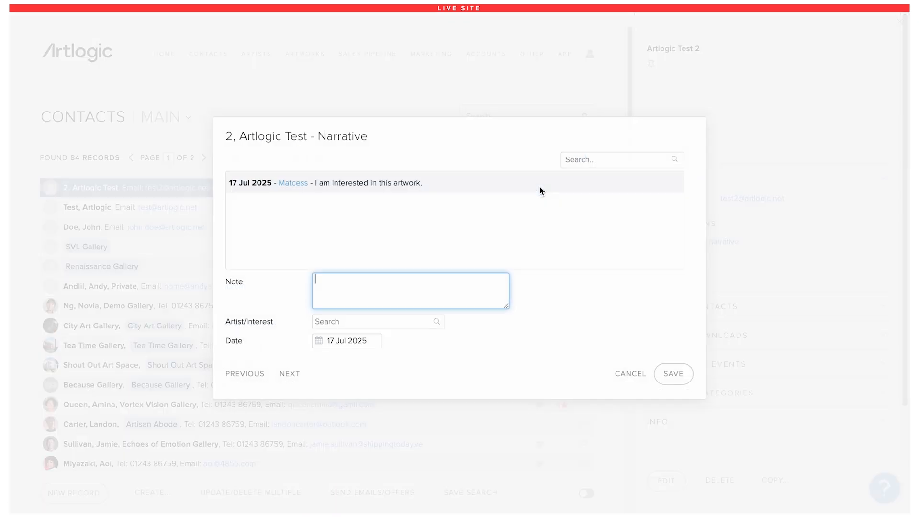
click(299, 183)
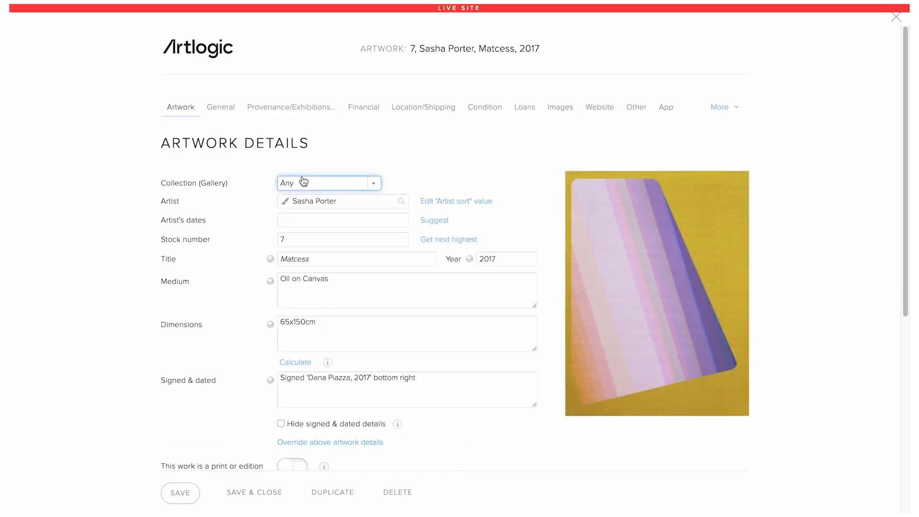
click(640, 104)
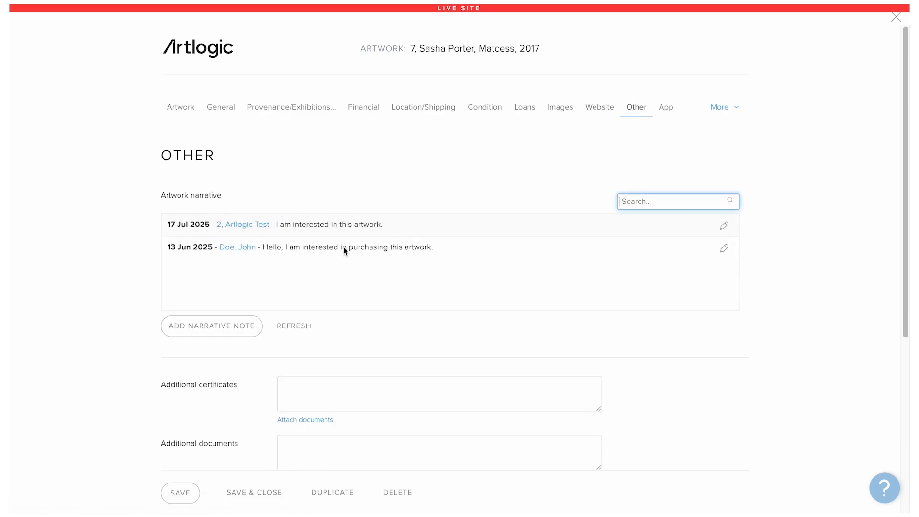
click(263, 225)
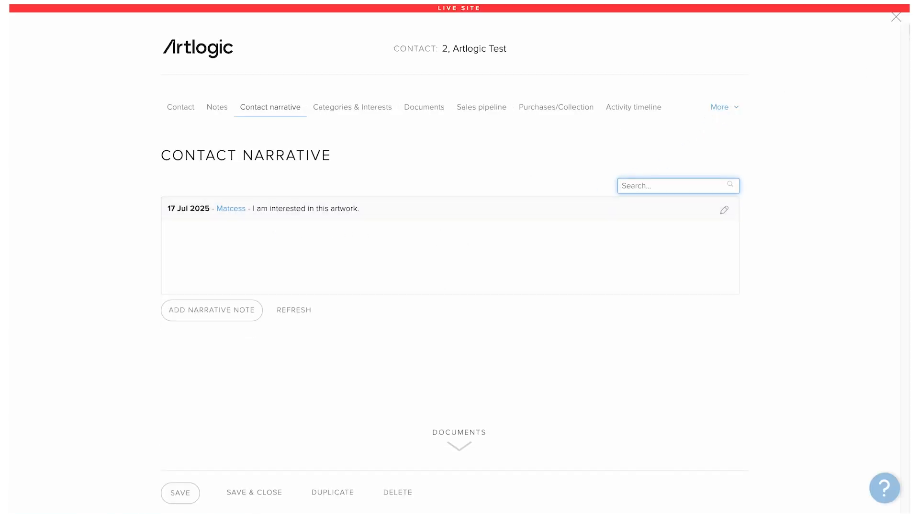
click(895, 18)
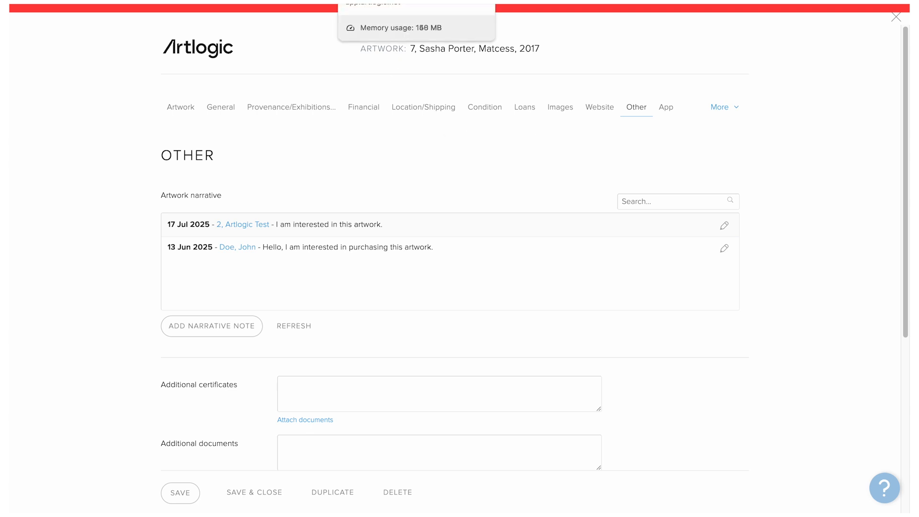
click(95, 1)
Step: Review the Mailing list signup settings: Artlogic Mailings with First name, Lastname and Email fields
mouse_move(726, 52)
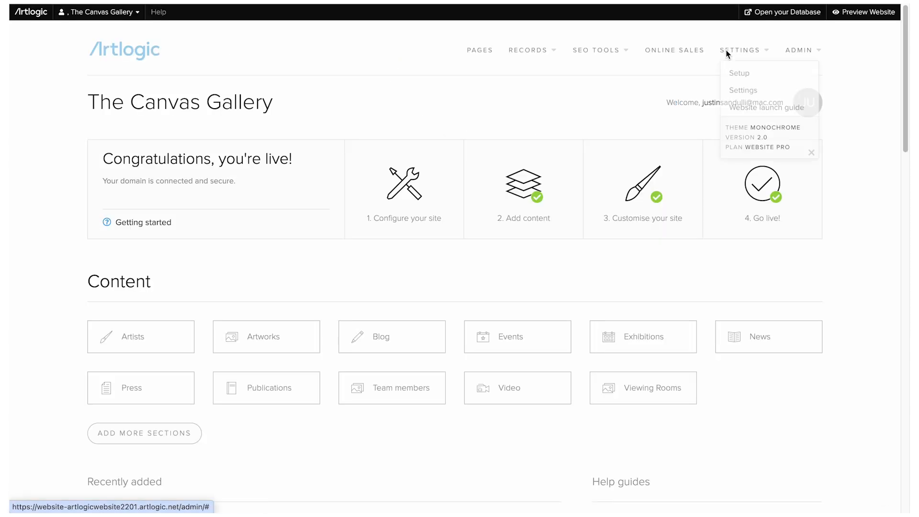
click(731, 90)
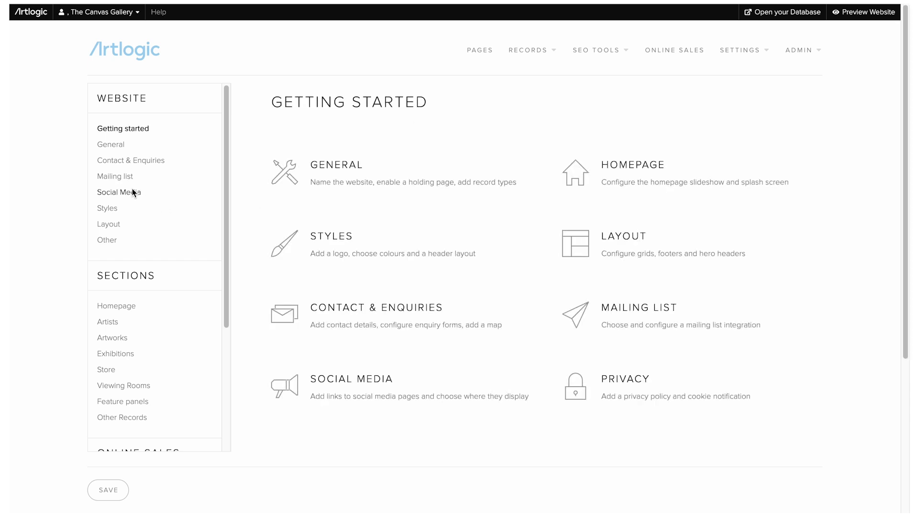
click(124, 178)
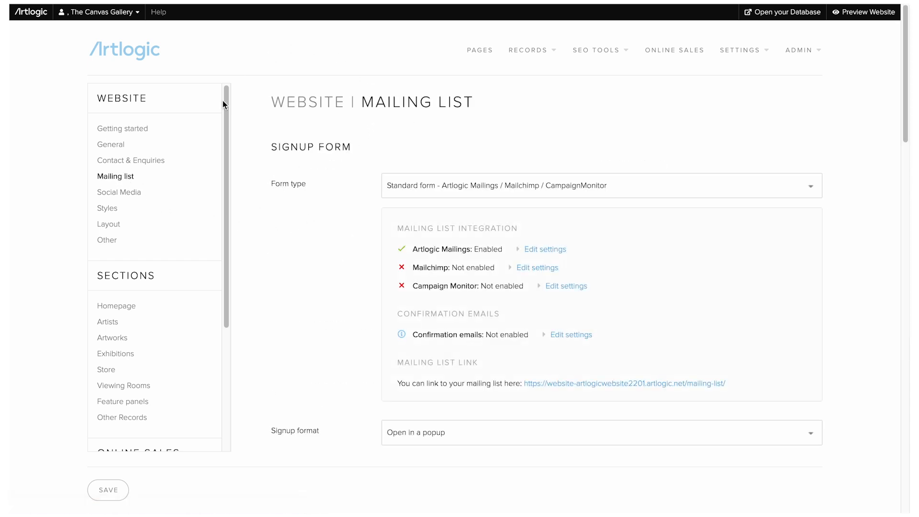
scroll(356, 240, down, 1)
scroll(356, 239, down, 7)
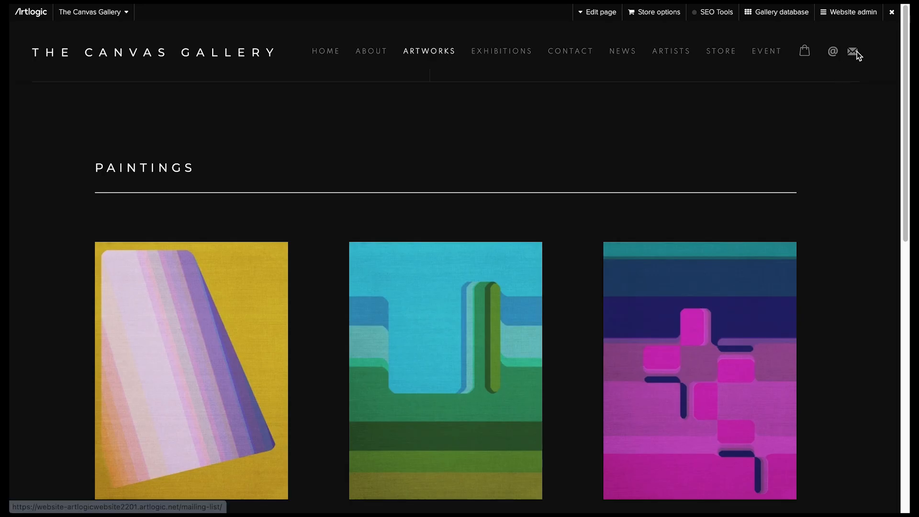
Step: Sign up through Join Our Mailing List with a test first name, last name and e-mail
click(857, 52)
click(438, 176)
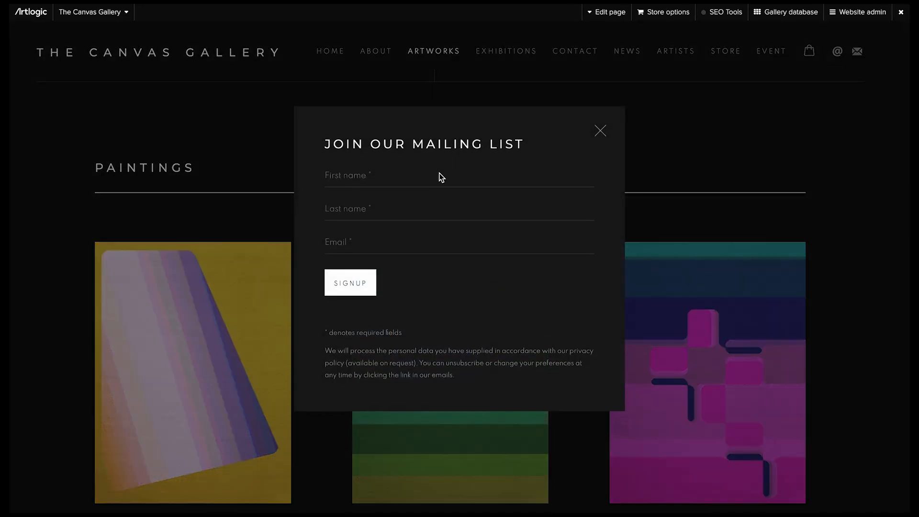
text(Artlogic)
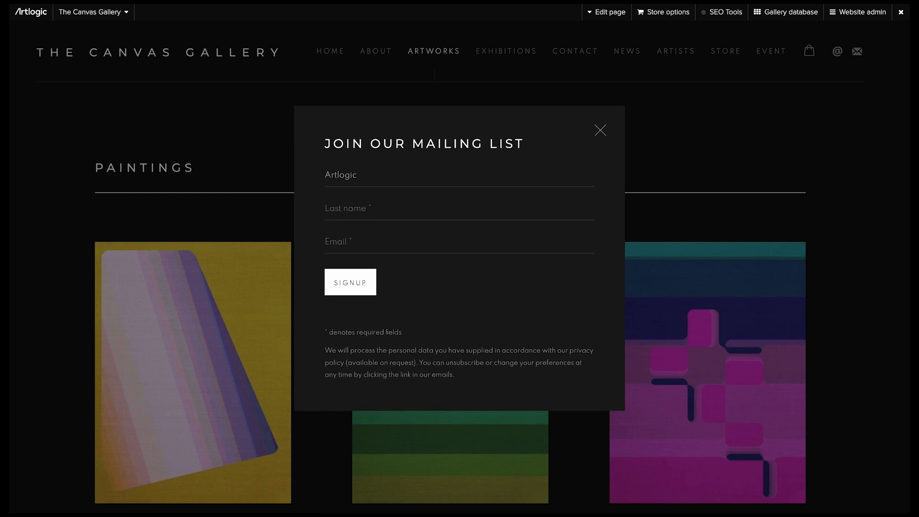
key(Tab)
text(Test 3)
key(Tab)
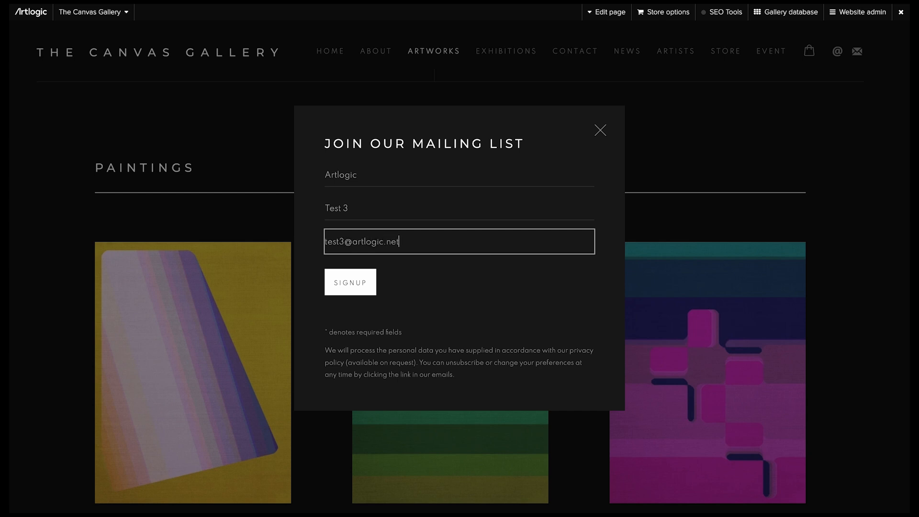
click(361, 282)
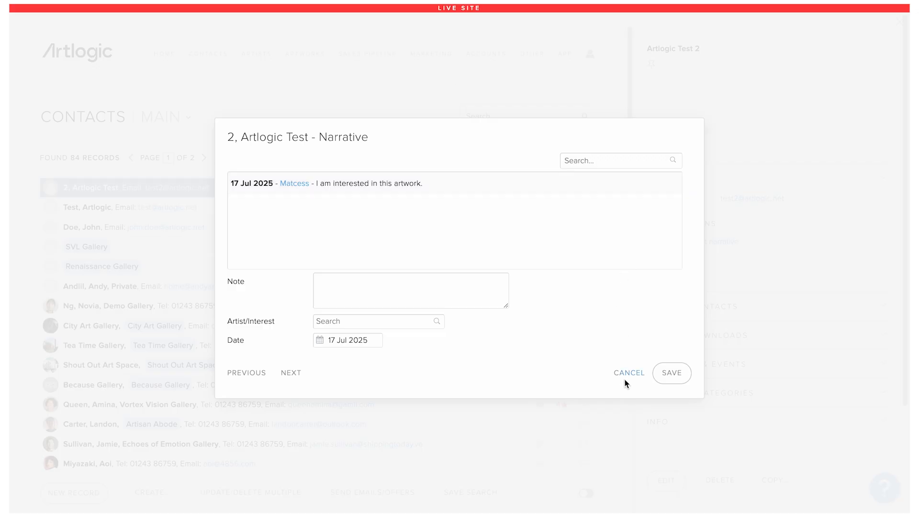
Step: Reload contacts and check the new subscriber's record receives all email types before closing it
click(624, 379)
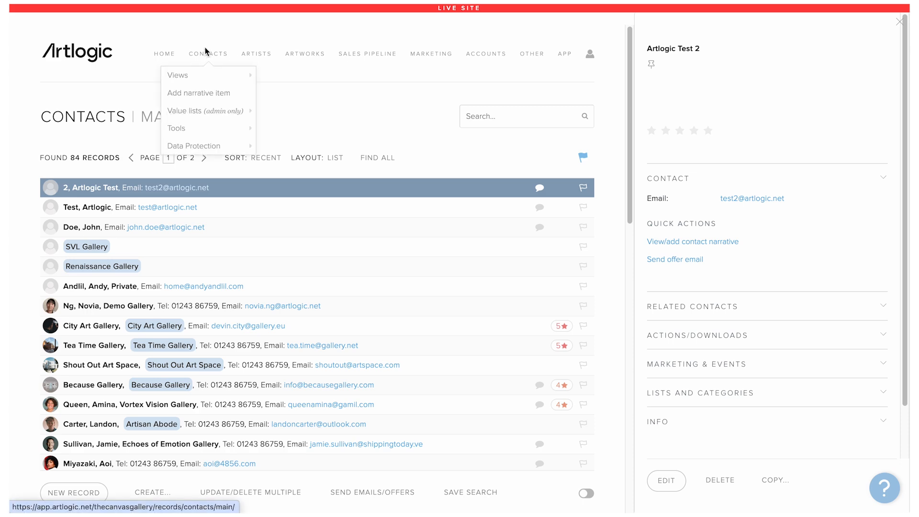
click(205, 53)
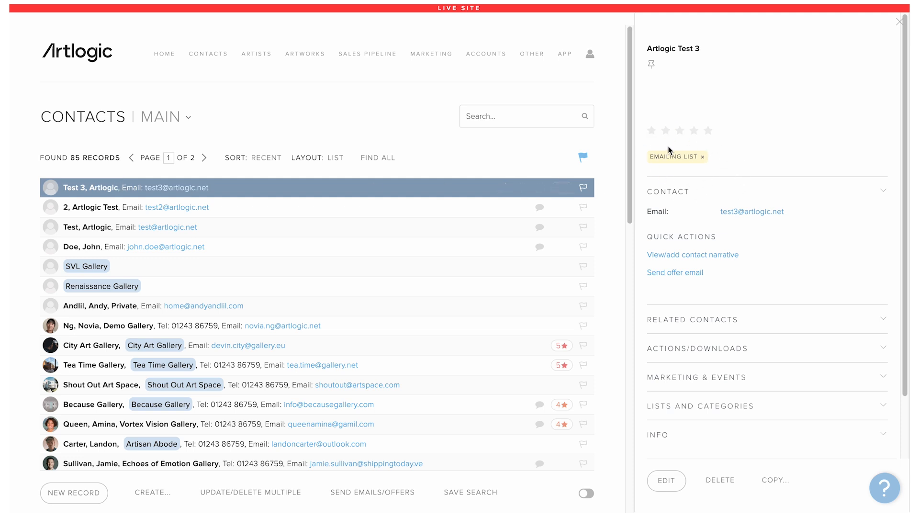
click(502, 188)
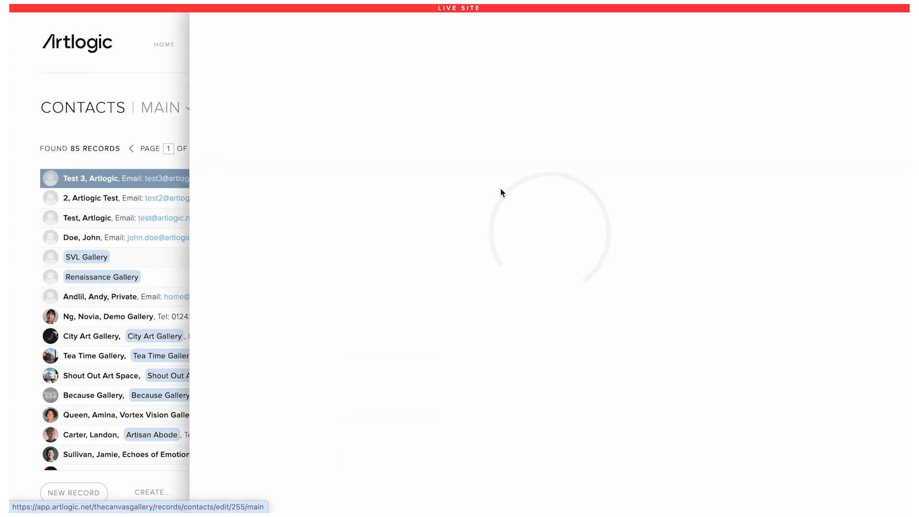
click(279, 108)
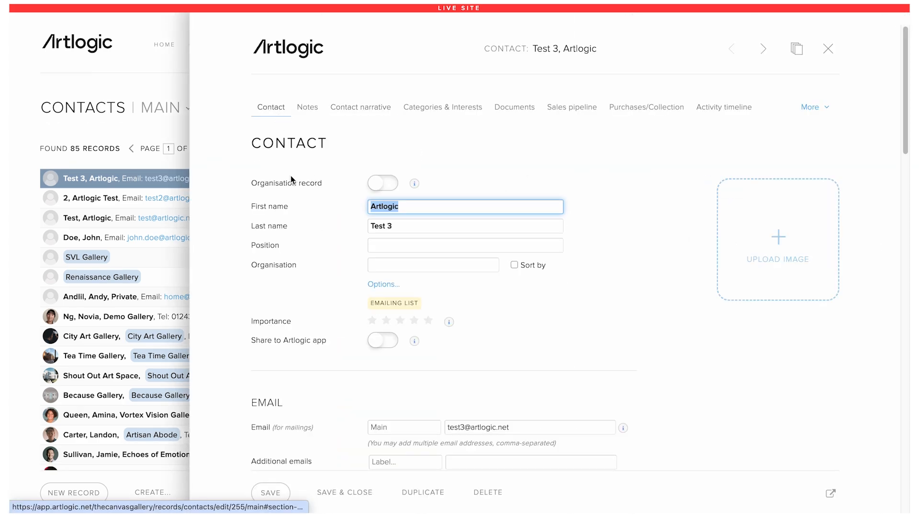
scroll(297, 246, down, 15)
scroll(298, 246, down, 7)
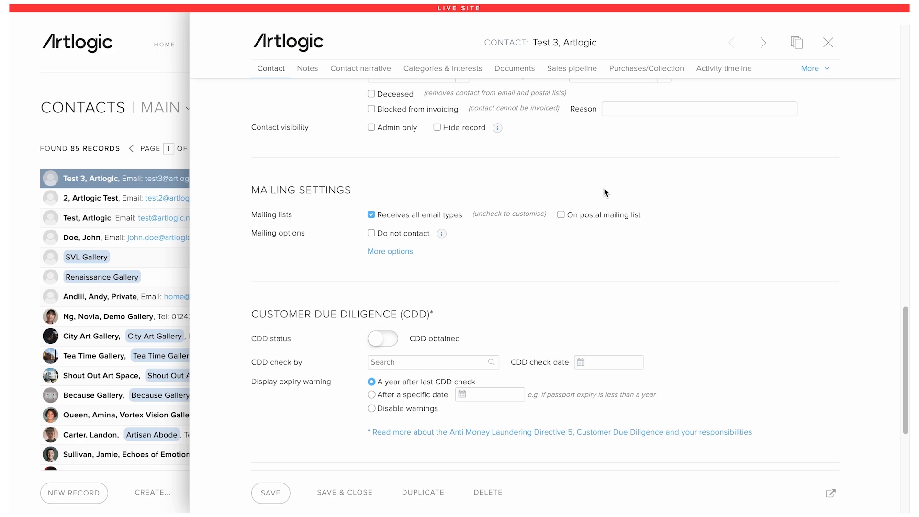
click(828, 42)
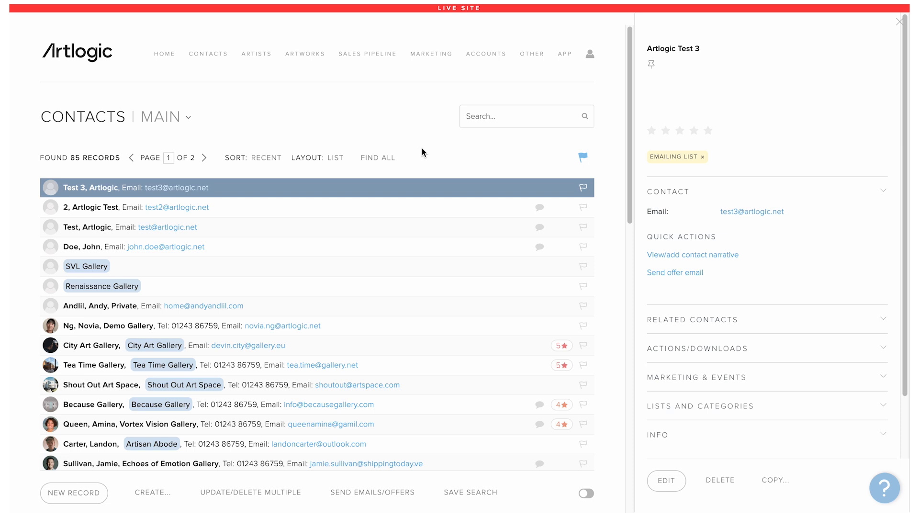
Step: Review the contact Categories value list, opening Art Advisor and cancelling without changes
mouse_move(208, 54)
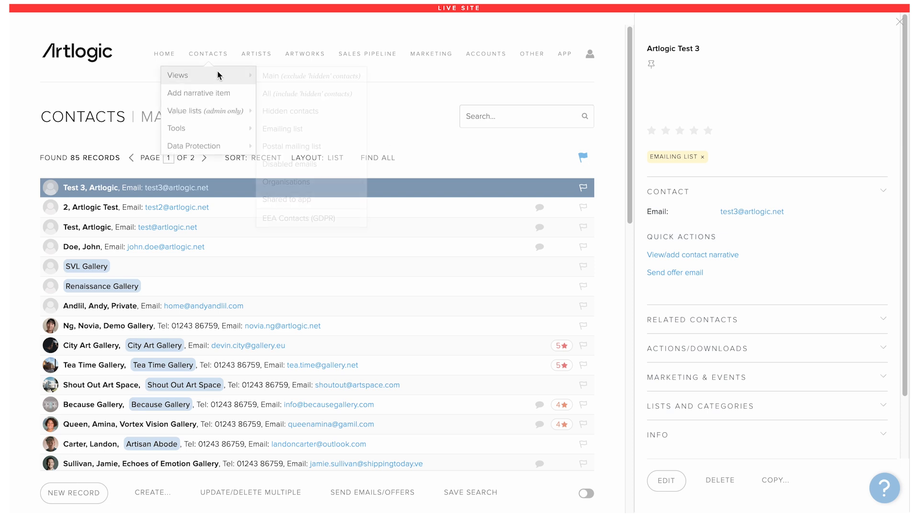
mouse_move(217, 111)
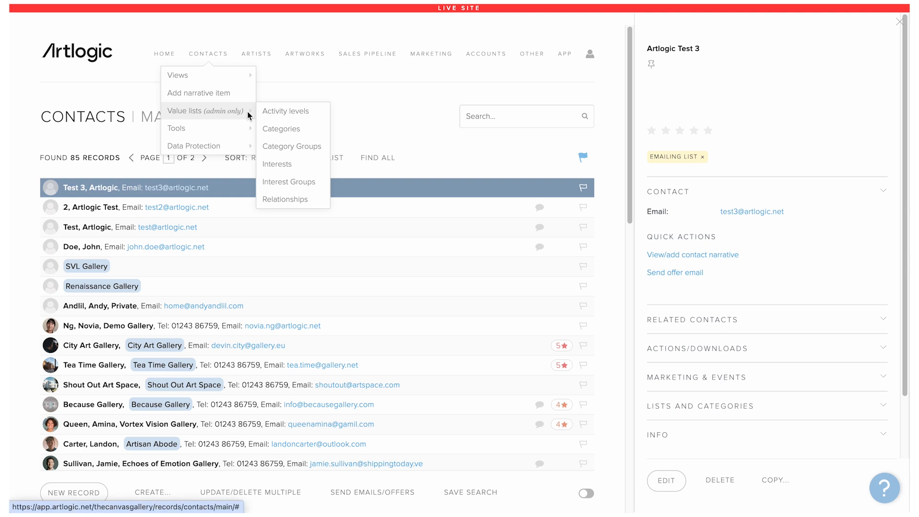
click(276, 128)
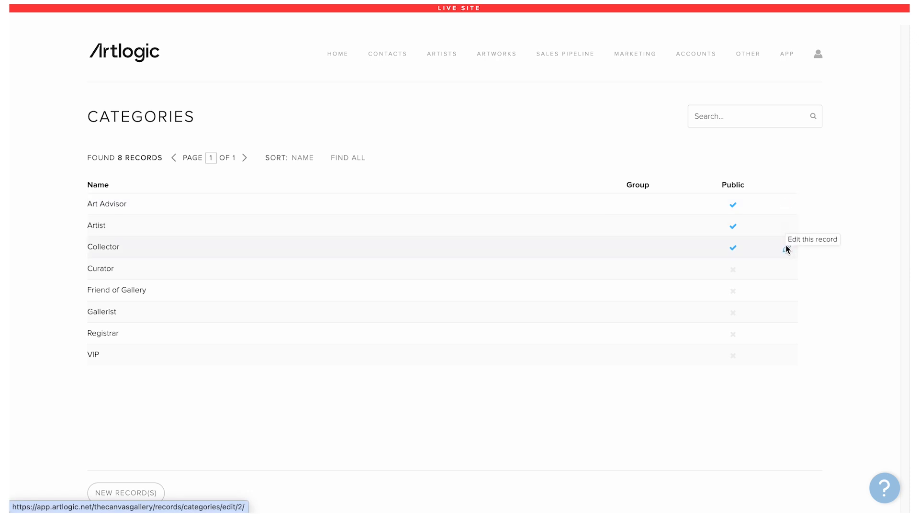
click(787, 204)
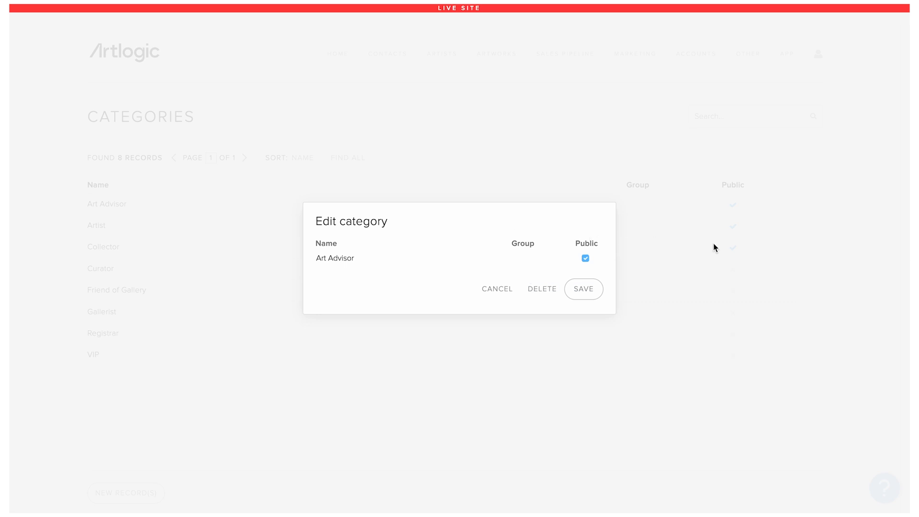
click(503, 291)
Step: Bring up the Interests value list, opening Contemporary and closing it unchanged
mouse_move(394, 68)
mouse_move(401, 116)
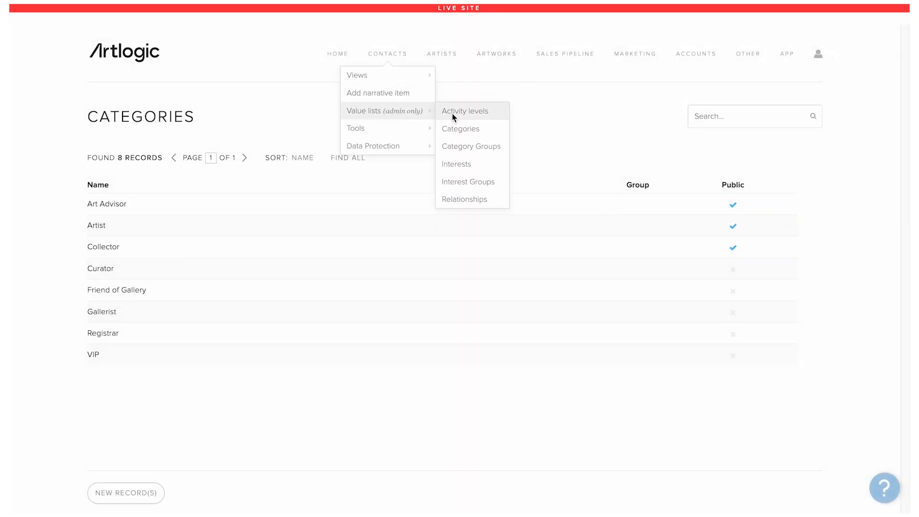
click(475, 161)
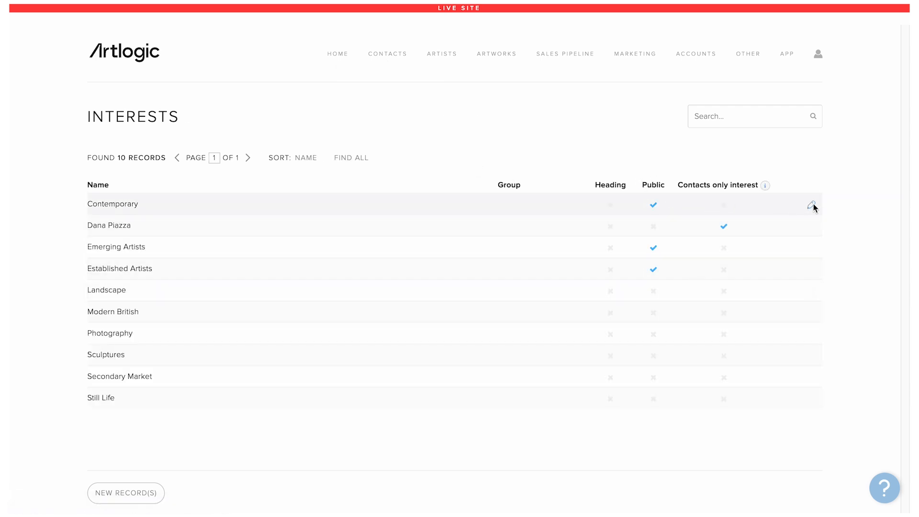
click(812, 205)
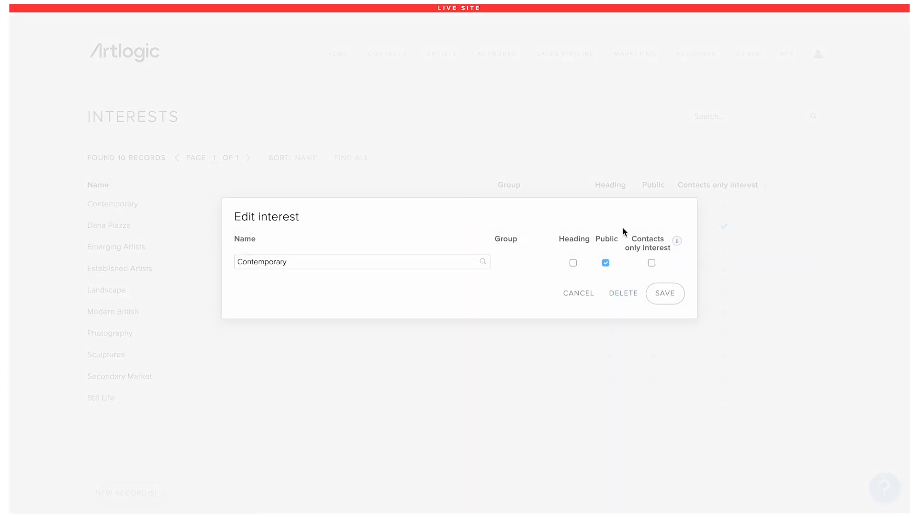
click(590, 293)
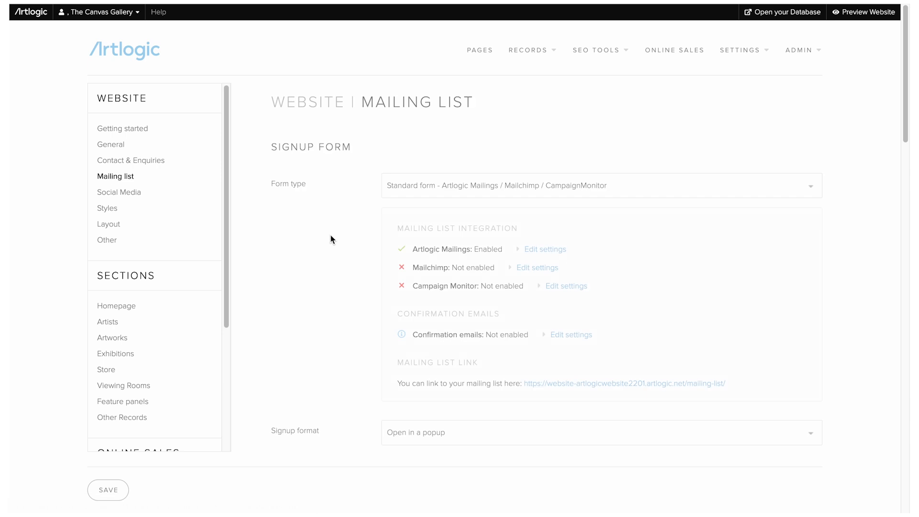
Step: Tick Categories and Interests in the signup Form Layout, ordering Categories before Interests
scroll(330, 236, down, 6)
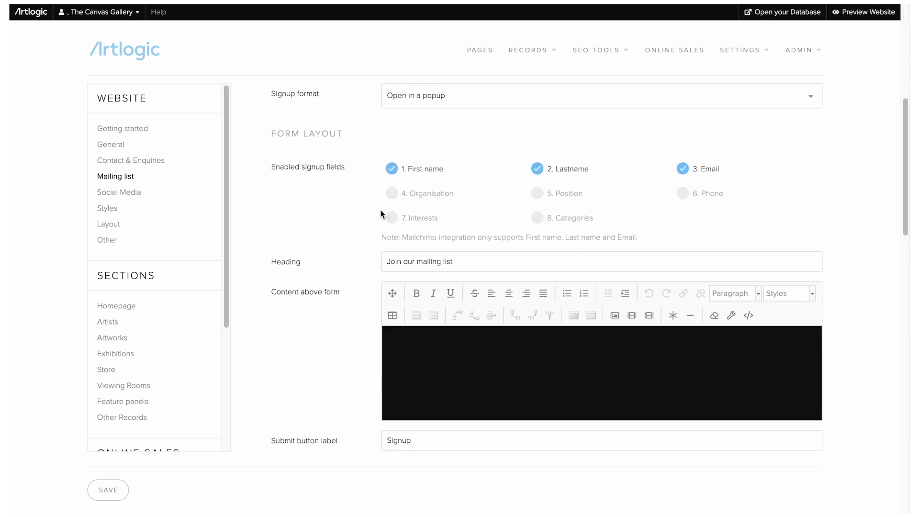
click(543, 221)
click(407, 221)
drag(511, 220, 703, 221)
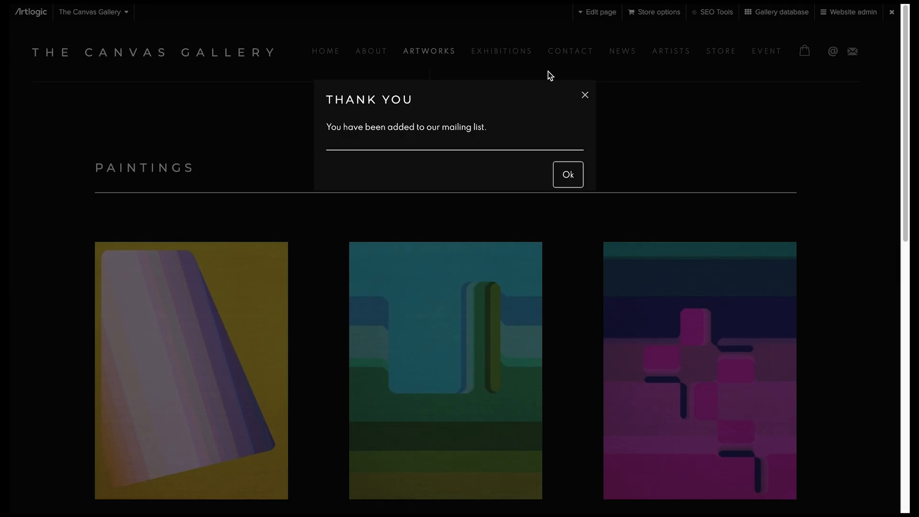
Step: Dismiss the confirmation and fill the mailing-list signup form with a test contact's name and email
click(585, 95)
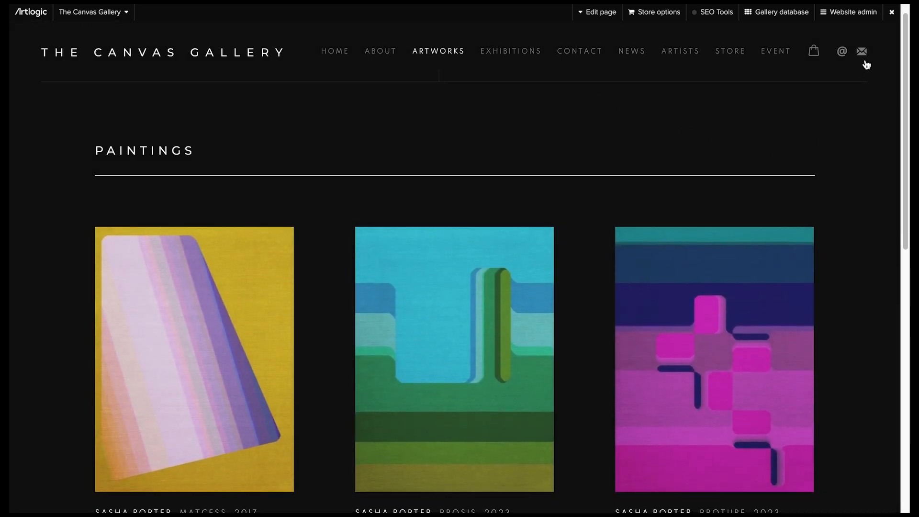
click(861, 52)
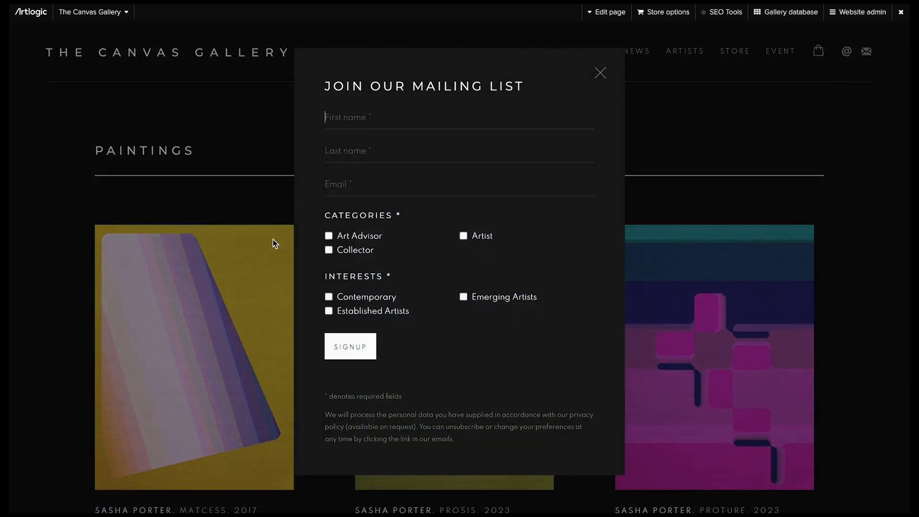
click(429, 119)
text(Artlogic)
key(Tab)
text(Test 4)
key(Tab)
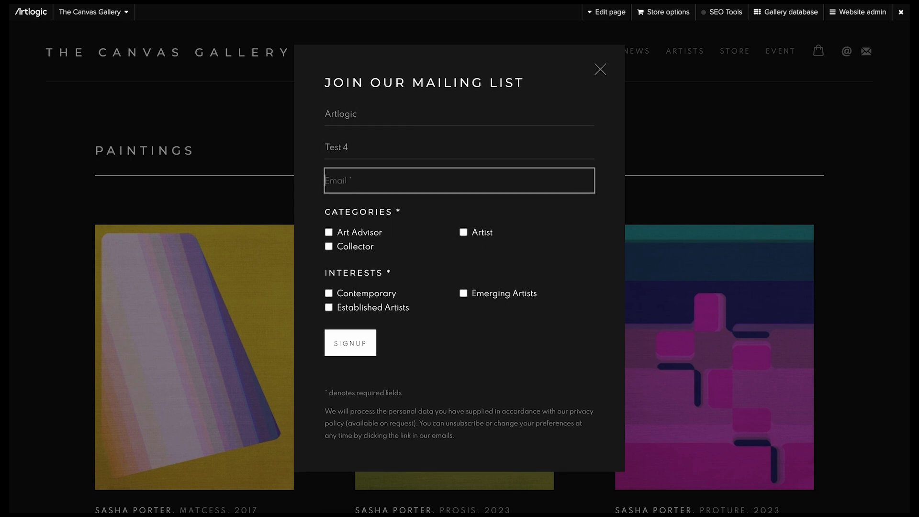
Step: Tick Art Advisor, Emerging Artists and Established Artists, submit the signup, and return to Contacts
click(365, 232)
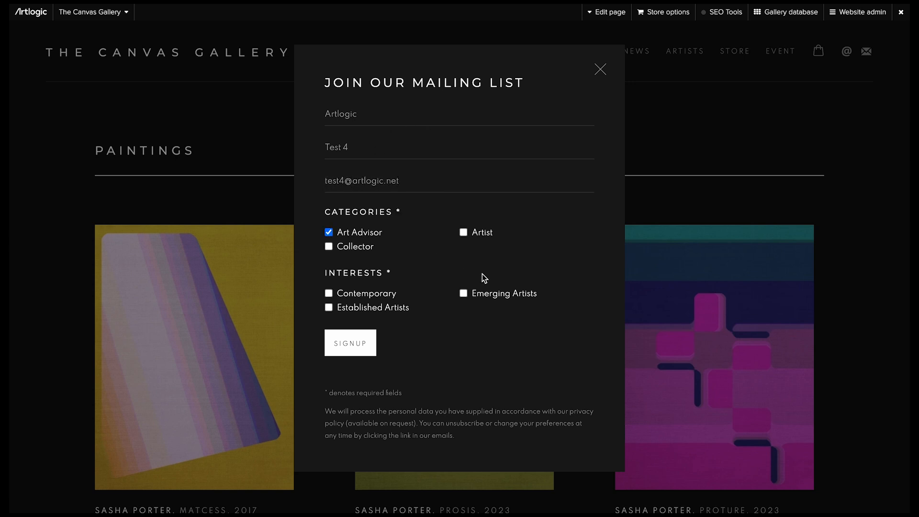
click(488, 293)
click(376, 310)
click(351, 347)
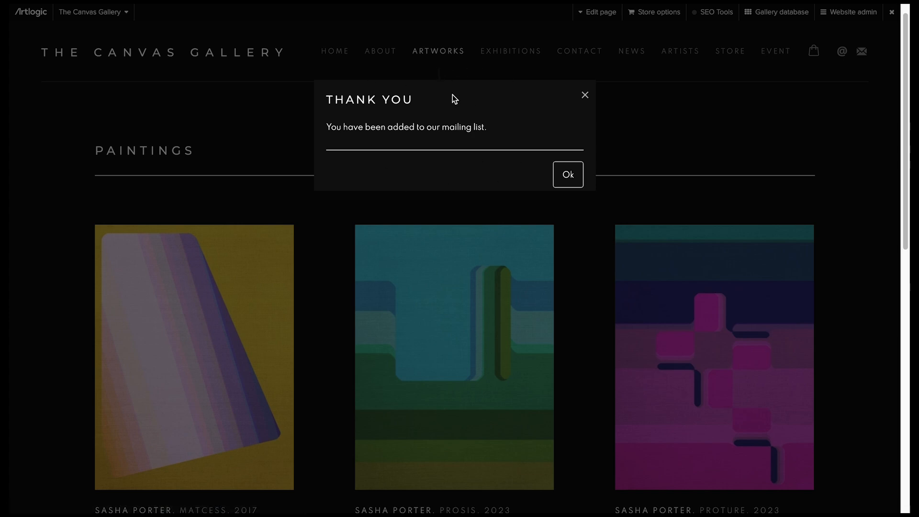
click(564, 175)
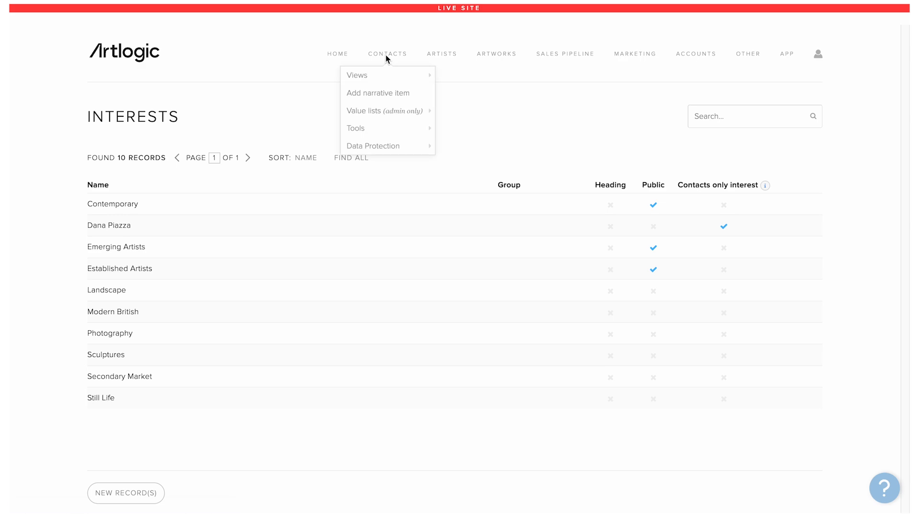
click(386, 55)
mouse_move(383, 53)
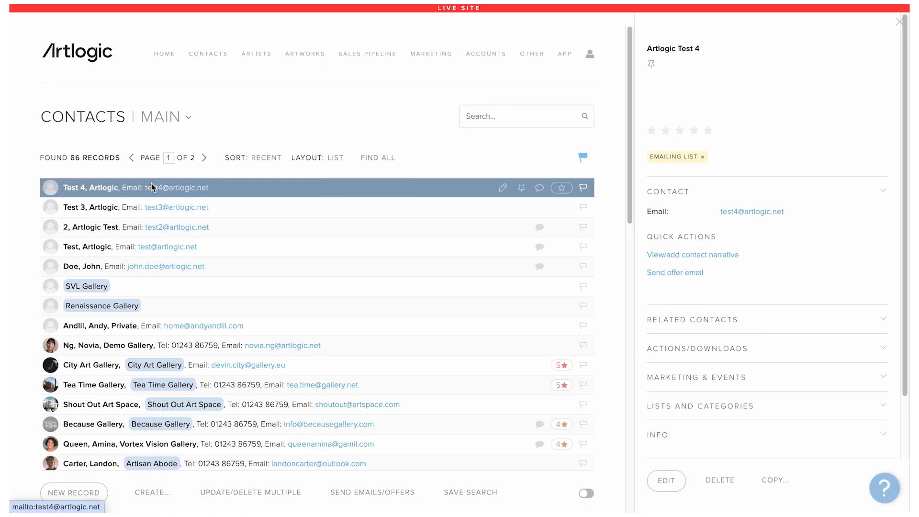
Step: Open the new test contact's Categories & Interests, showing Art Advisor, Emerging and Established Artists
click(500, 190)
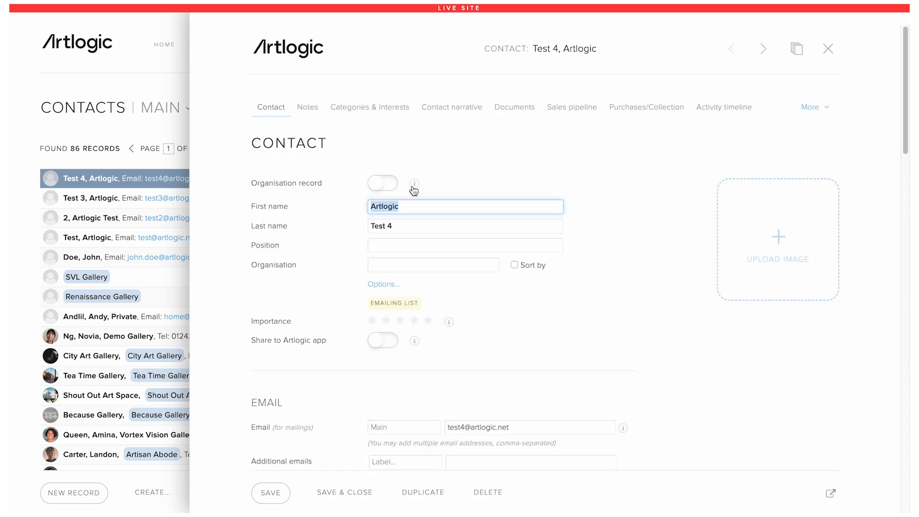
click(359, 111)
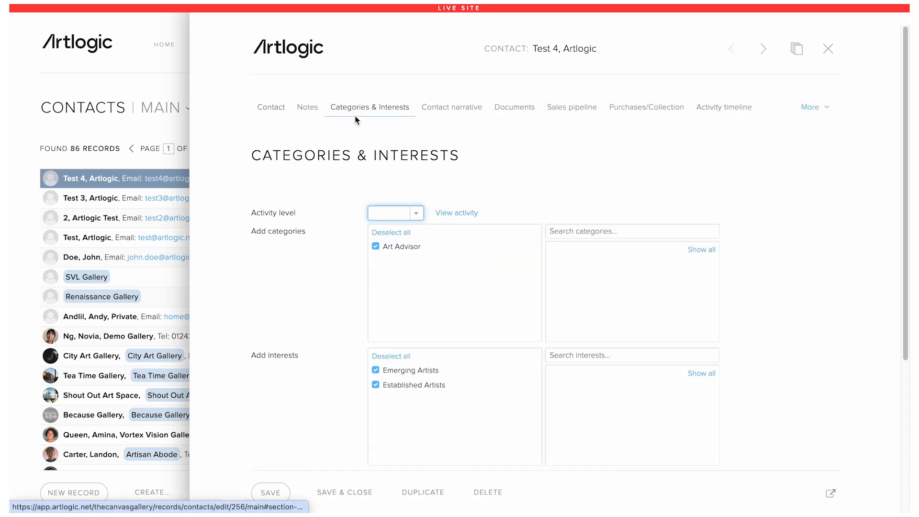
scroll(330, 199, down, 2)
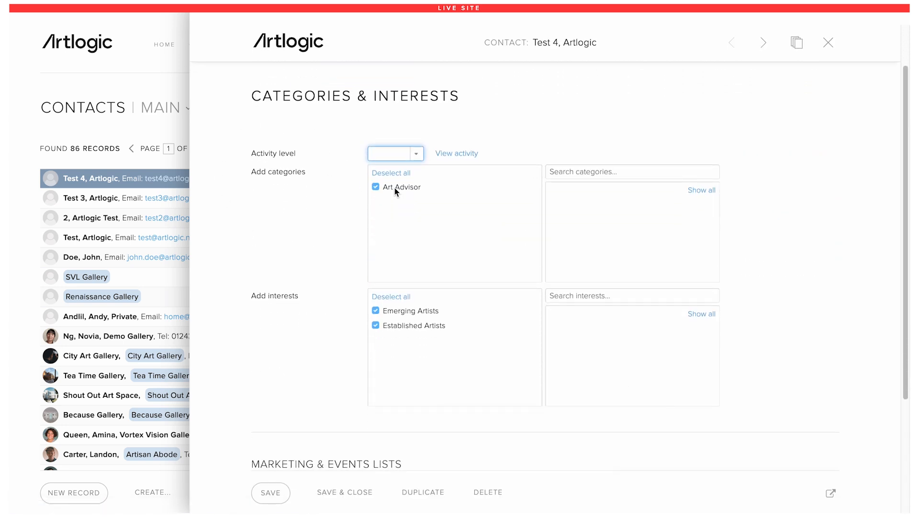
scroll(452, 308, down, 3)
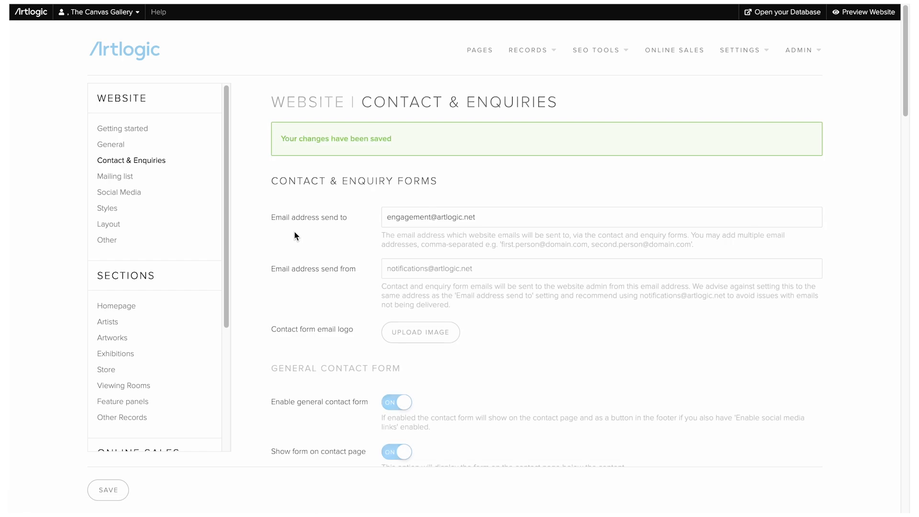
scroll(294, 232, down, 8)
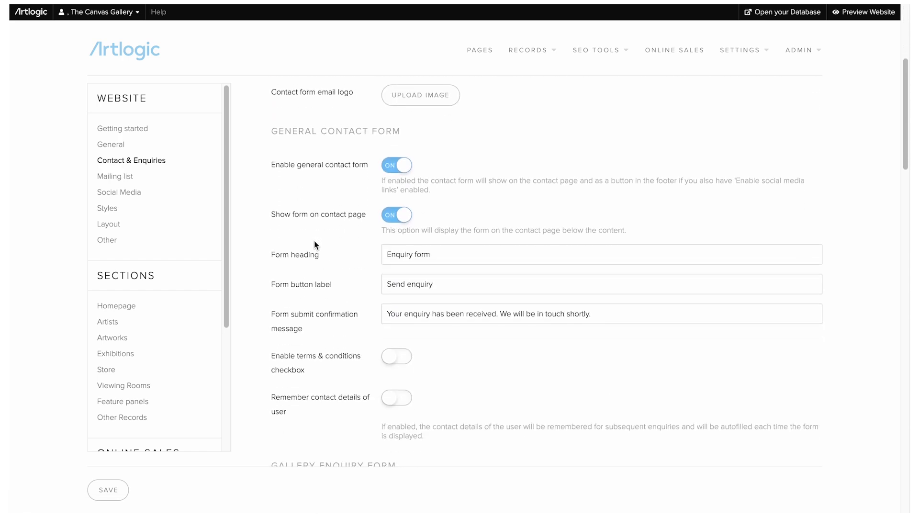
Step: Check the Mailing List Signup type choices, leaving it on Ask permission
scroll(315, 245, down, 15)
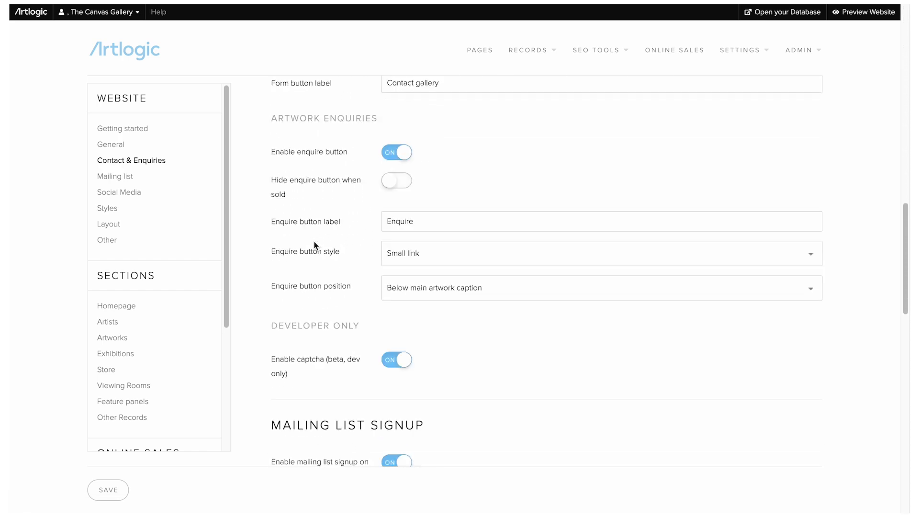
scroll(316, 245, down, 1)
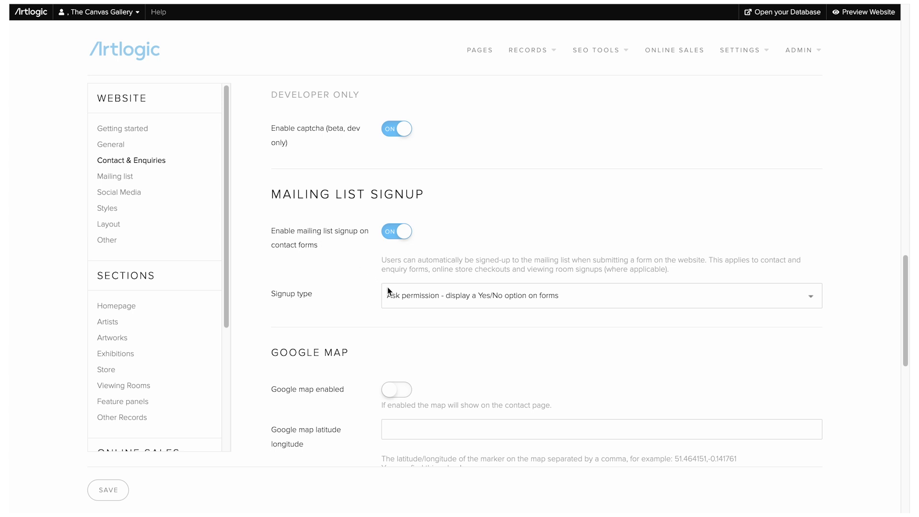
click(451, 296)
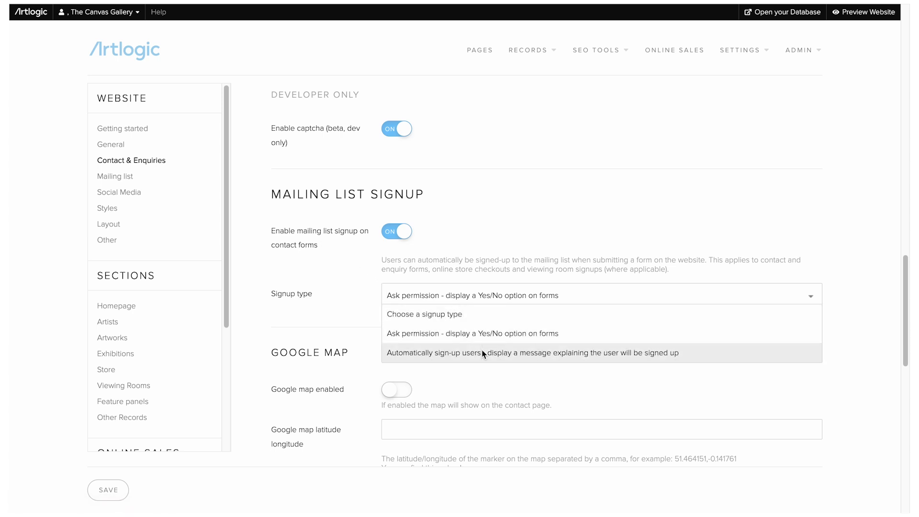
click(495, 230)
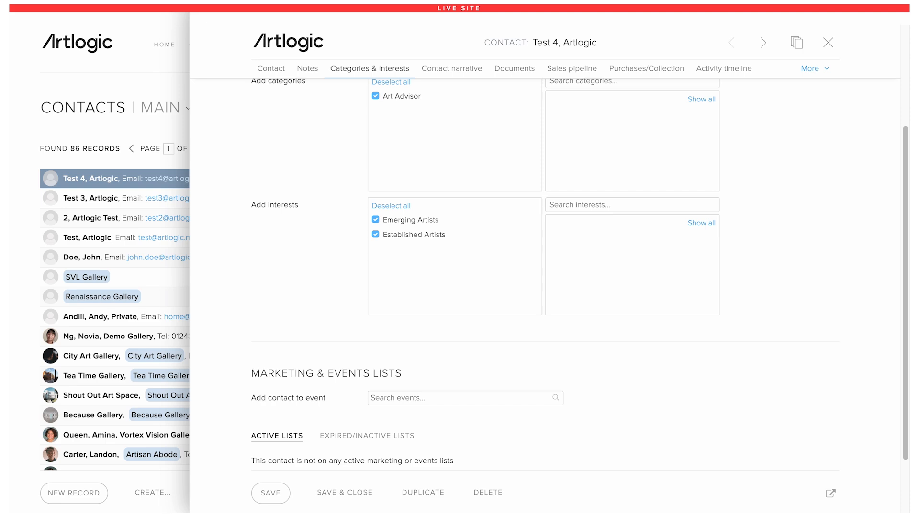
Step: Close the contact record and go to the active Marketing & Events lists
click(829, 41)
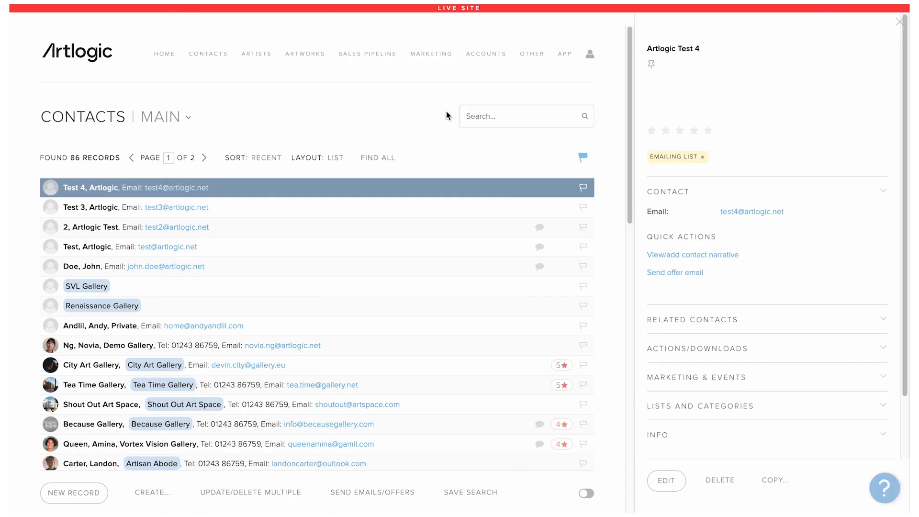
mouse_move(427, 61)
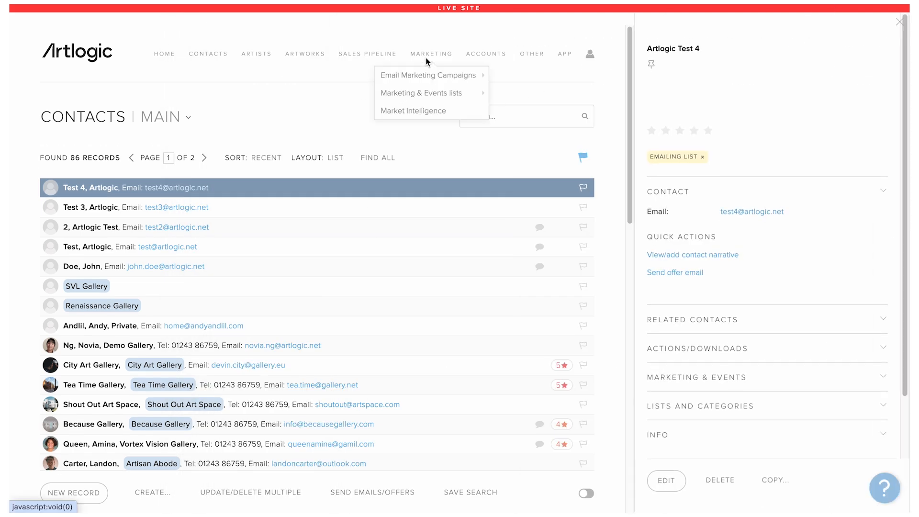
mouse_move(434, 90)
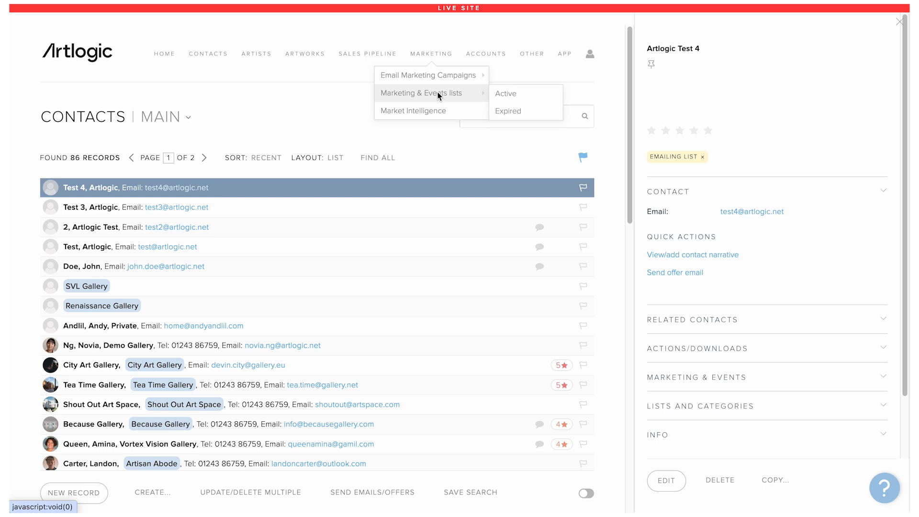
click(528, 94)
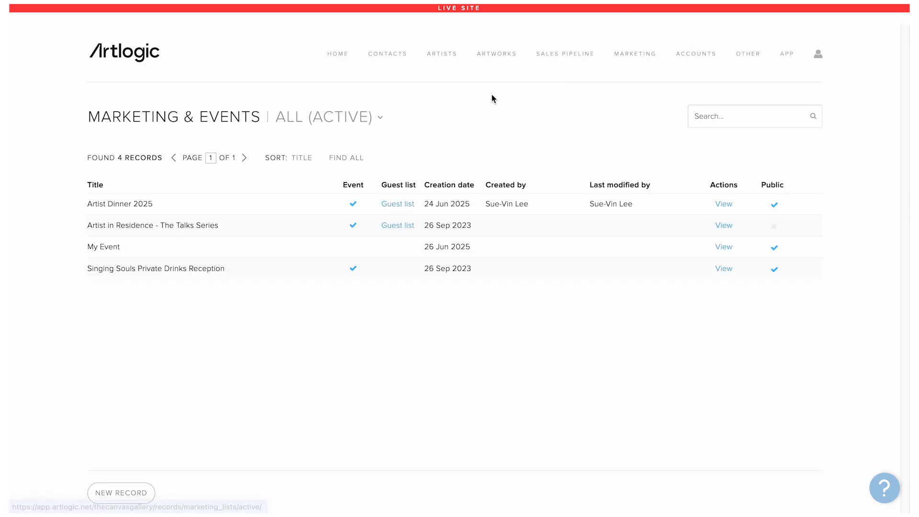
Step: Create and save a public, active marketing list titled 'New marketing list'
click(130, 496)
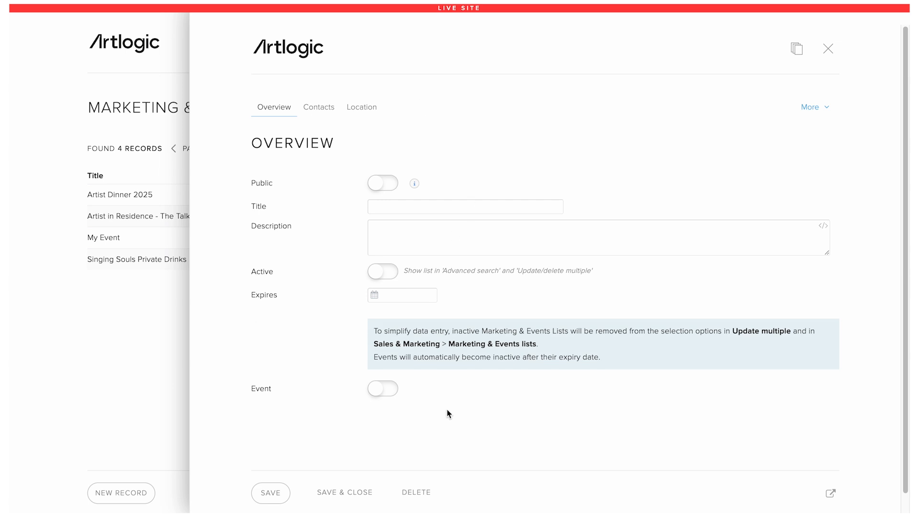
click(381, 190)
click(400, 206)
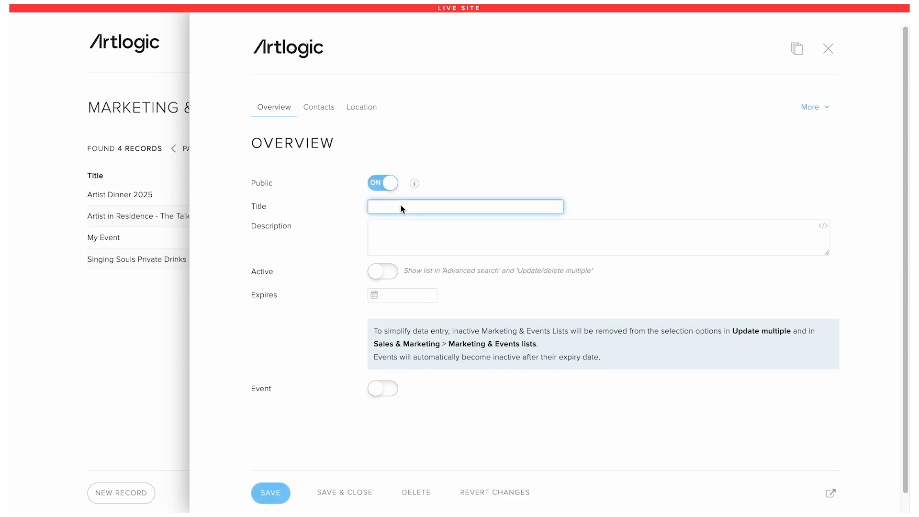
text(New marketing list)
click(407, 227)
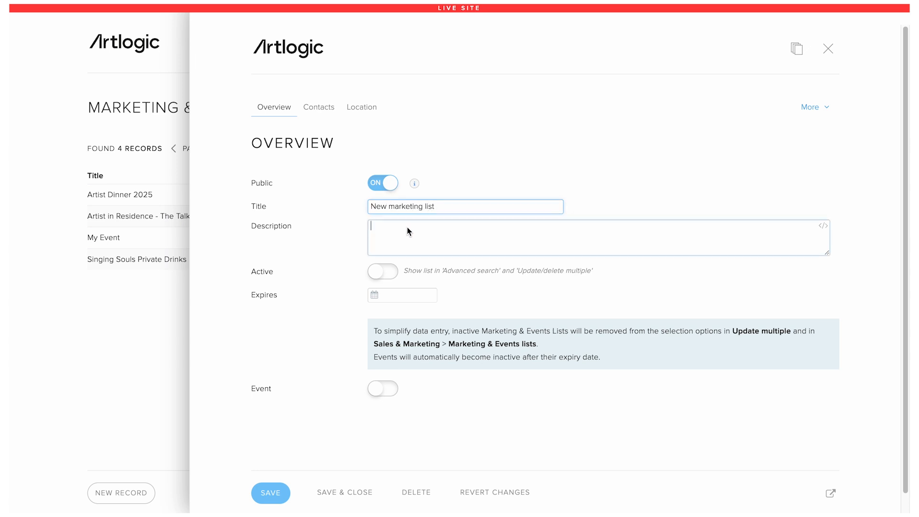
click(382, 276)
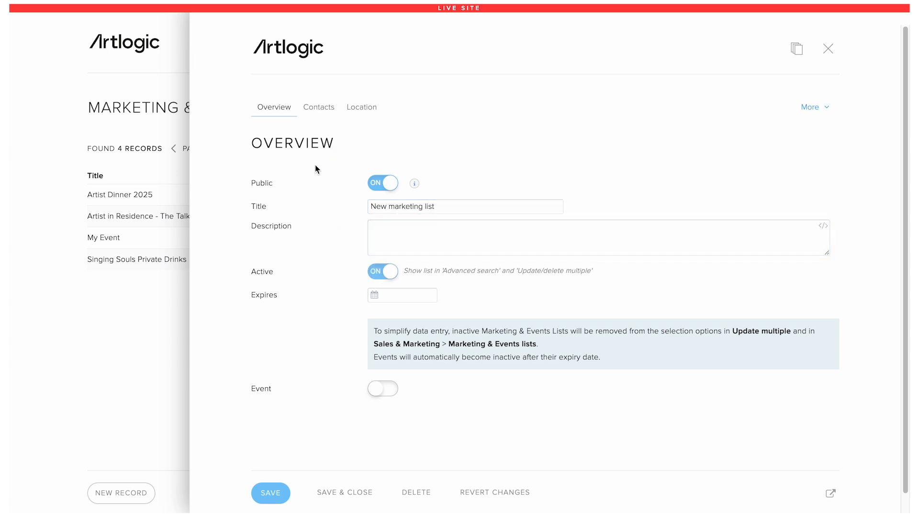
click(280, 493)
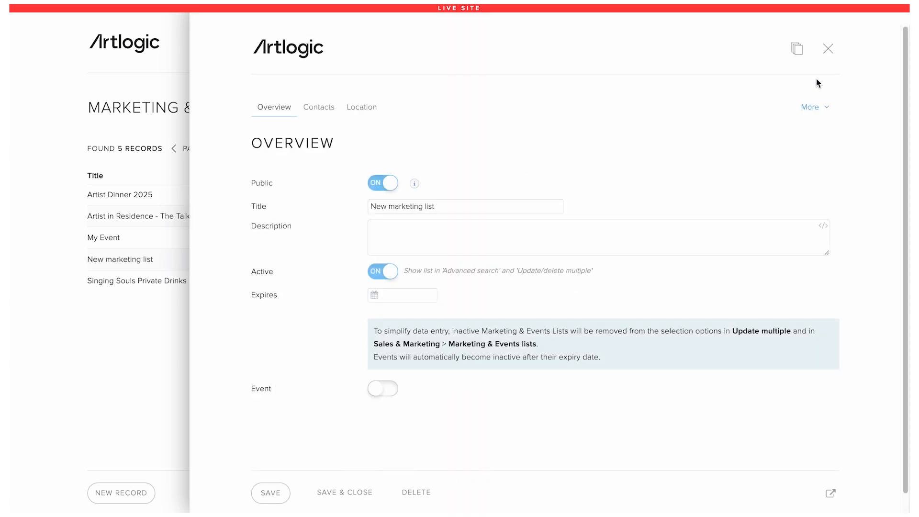
click(828, 50)
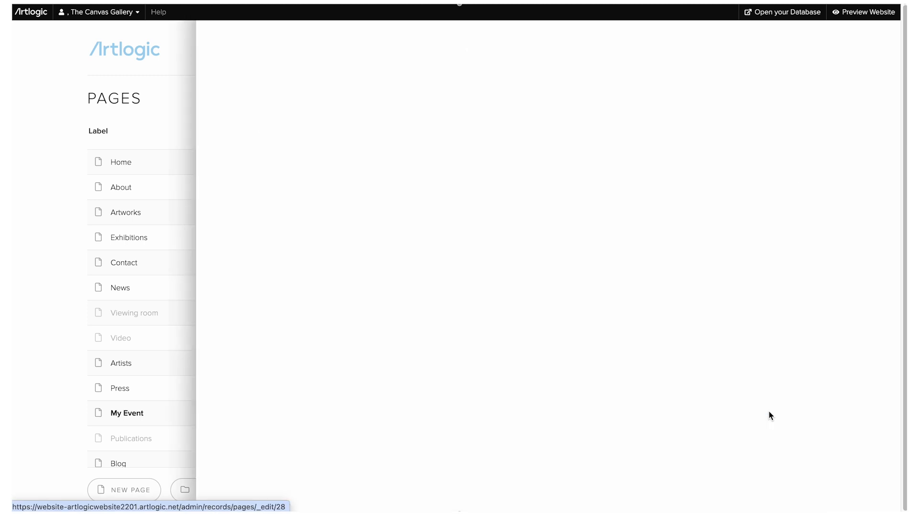
Step: Set the My Event page's access to Data capture, also collecting first and last name
click(766, 413)
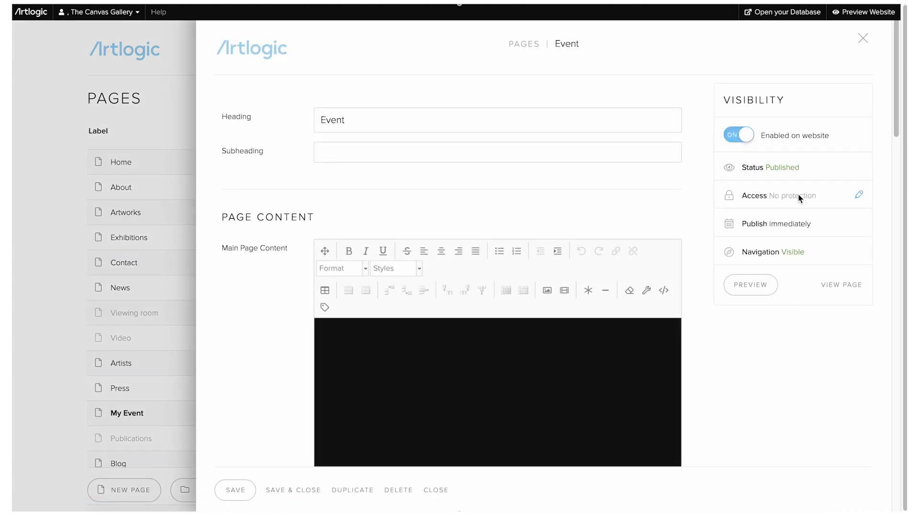
click(798, 197)
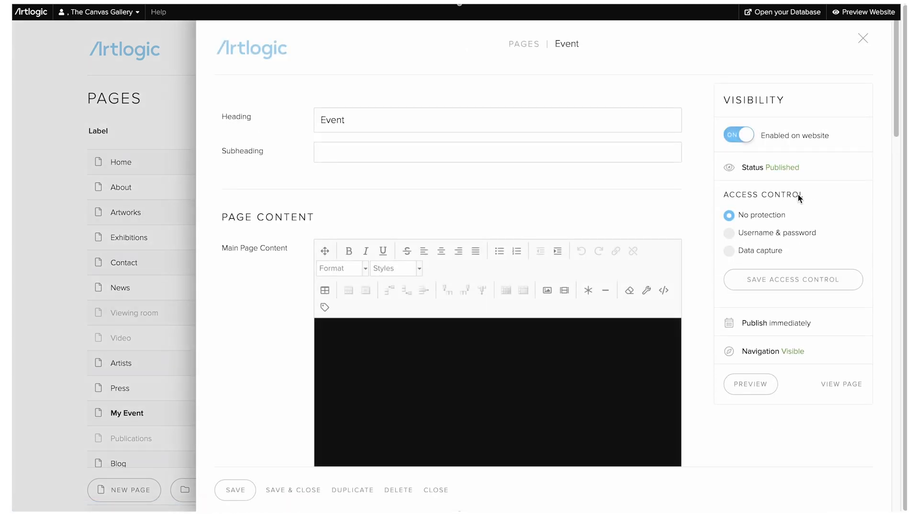
click(767, 249)
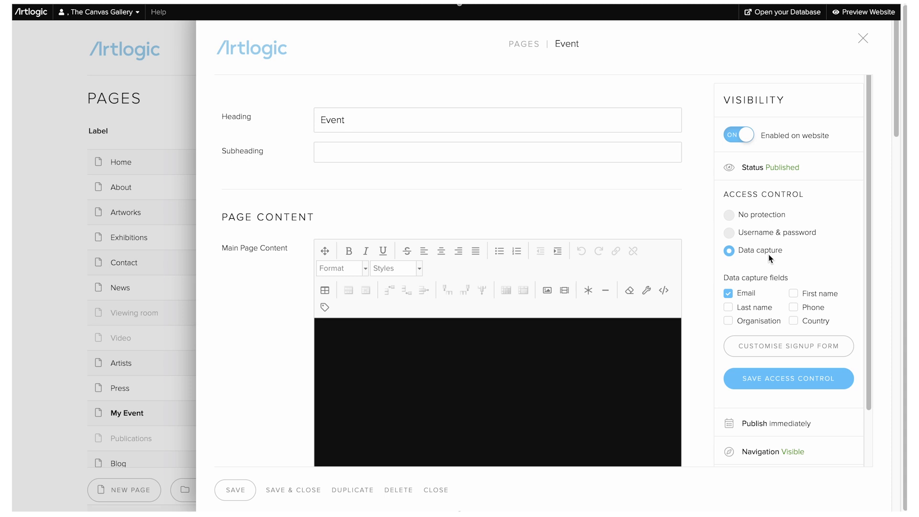
scroll(770, 259, down, 1)
click(820, 257)
click(764, 271)
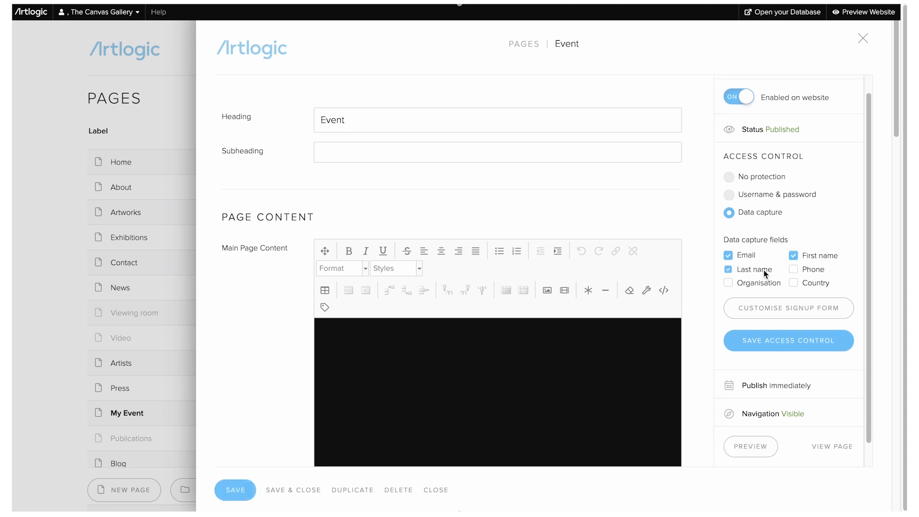
click(788, 309)
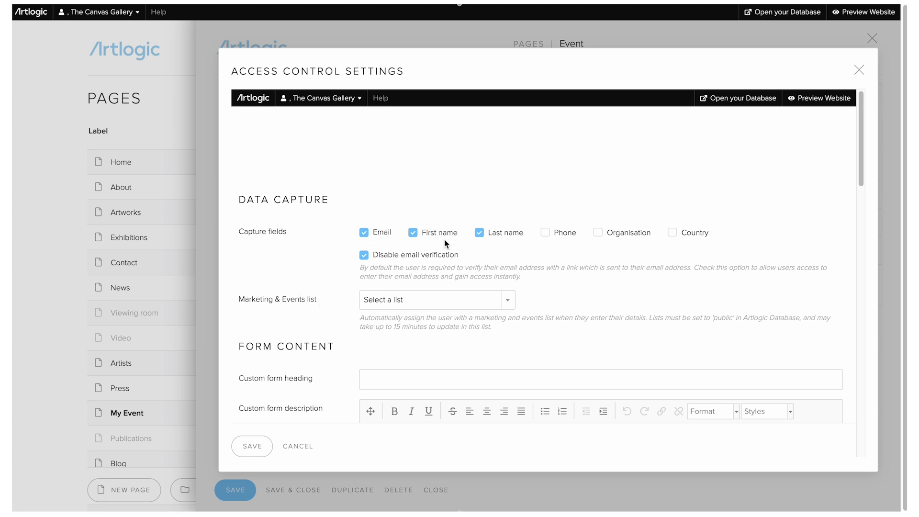
Step: Add sign-ups to the My Event list, save the form and page, and view it live
click(567, 233)
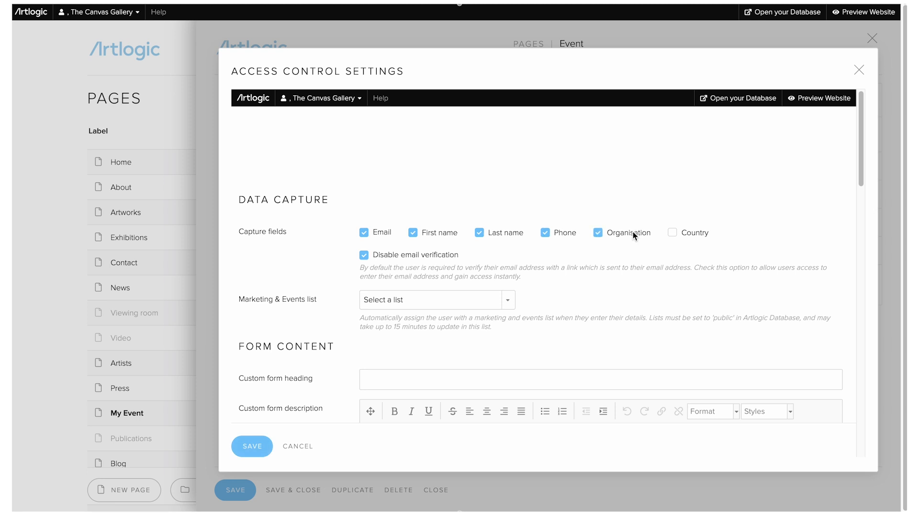
click(553, 236)
click(478, 299)
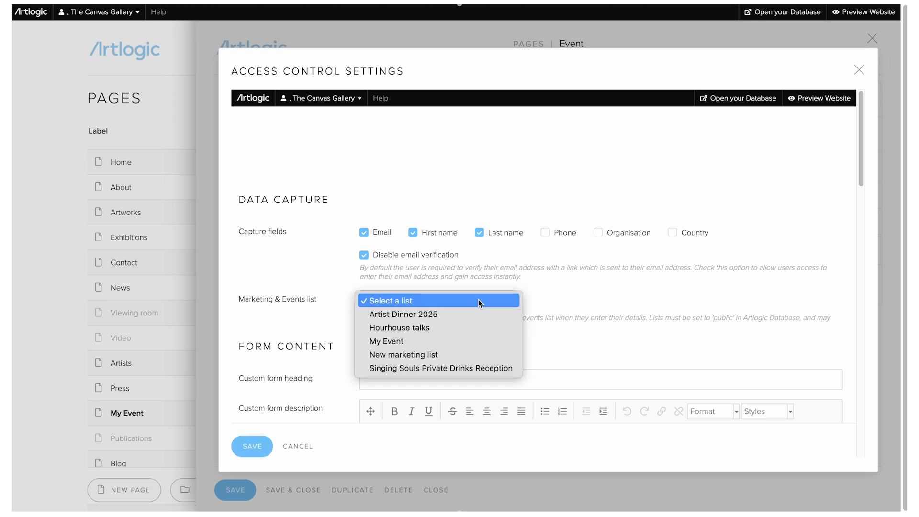
click(468, 341)
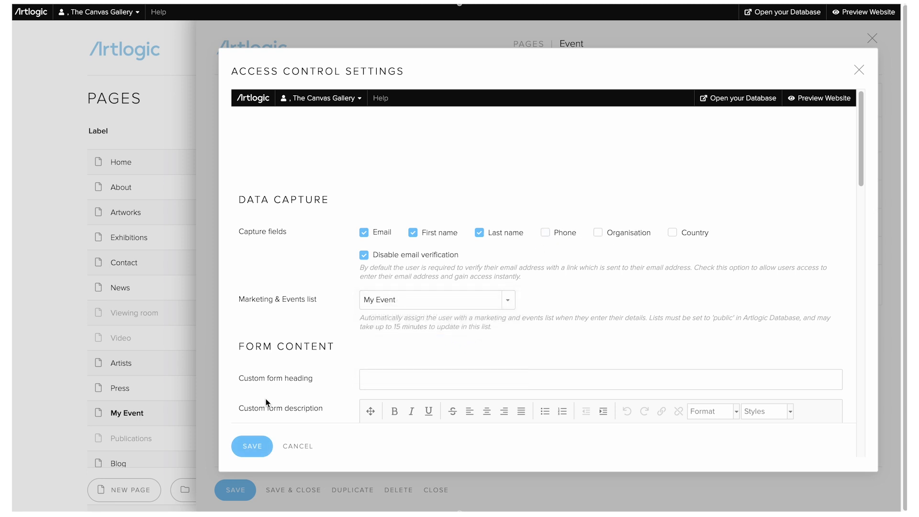
click(252, 445)
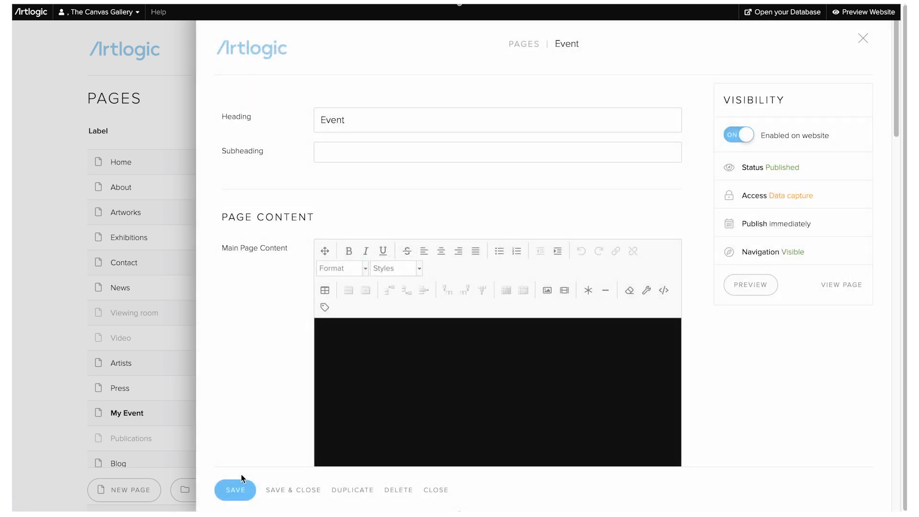
click(240, 489)
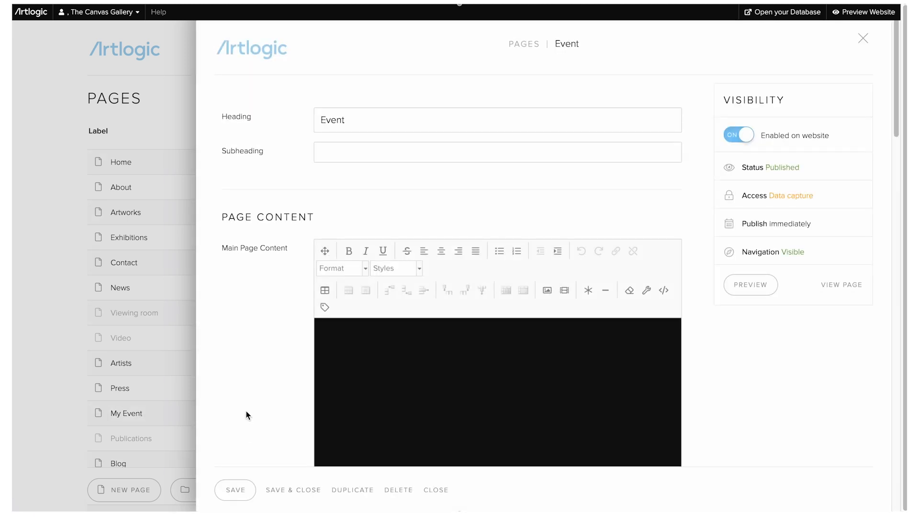
click(854, 283)
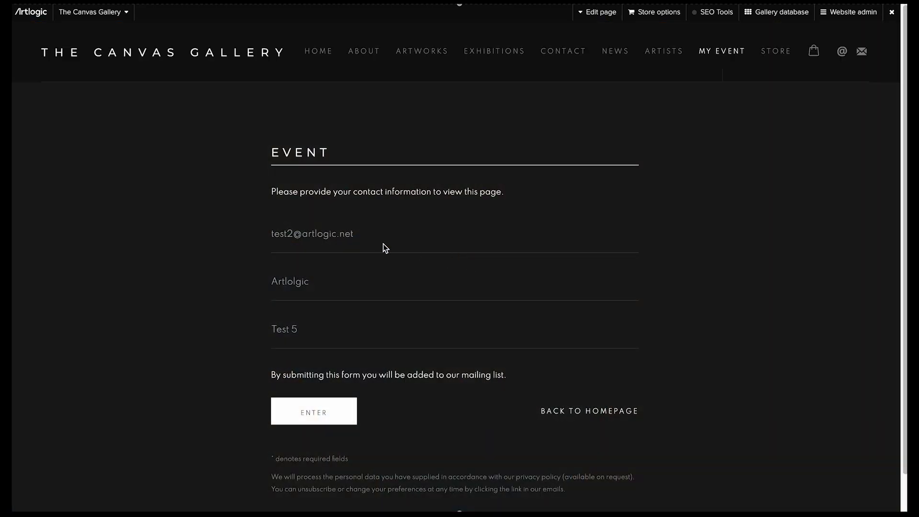
Step: Change the number in the prefilled email and surname to 6 and submit the event form
click(345, 237)
click(293, 235)
key(BackSpace)
text(6)
key(BackSpace)
text(6)
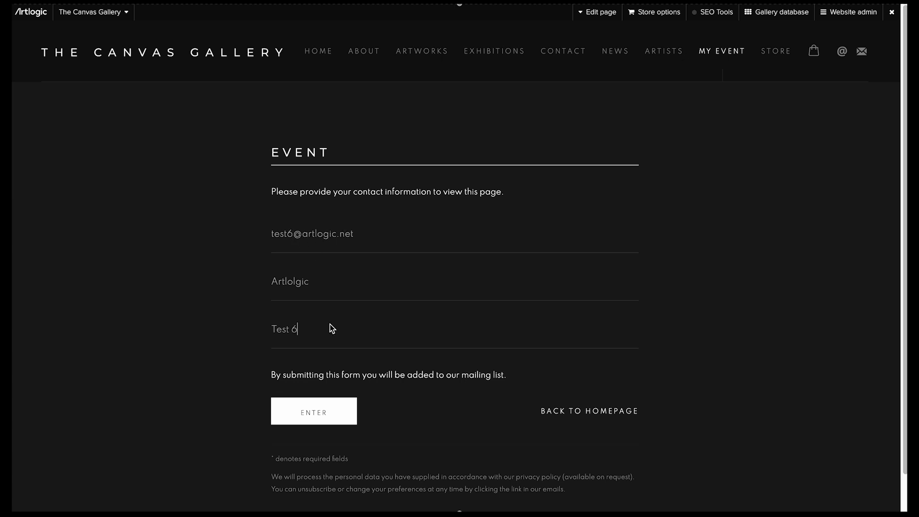
click(317, 410)
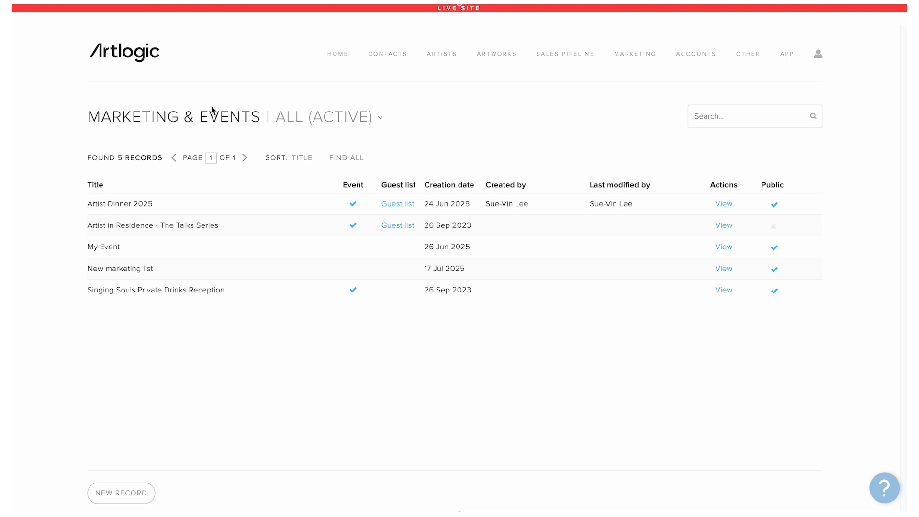
Step: Open the My Event list report and set the response filter to All
click(724, 248)
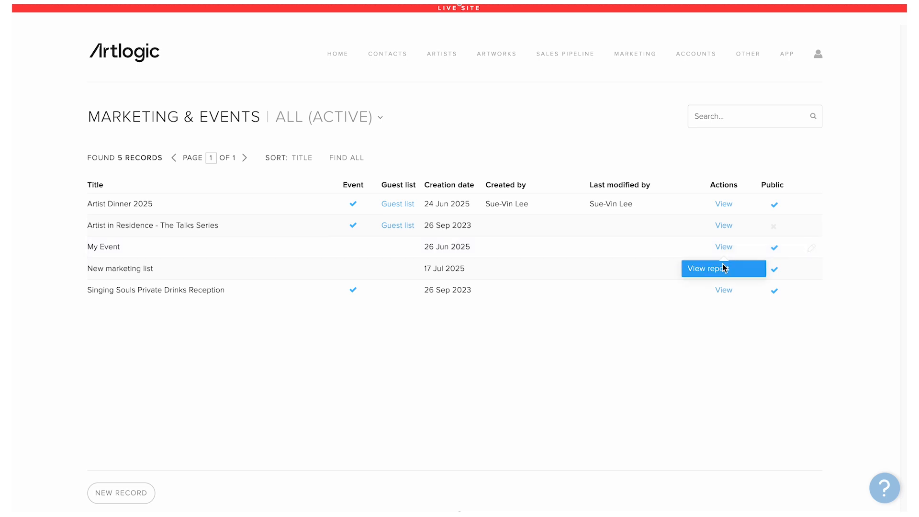
click(724, 268)
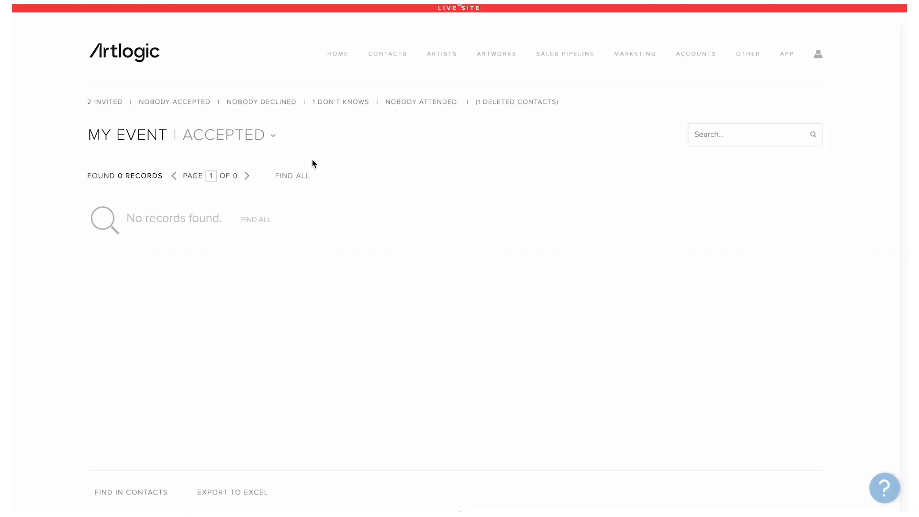
click(240, 137)
click(242, 237)
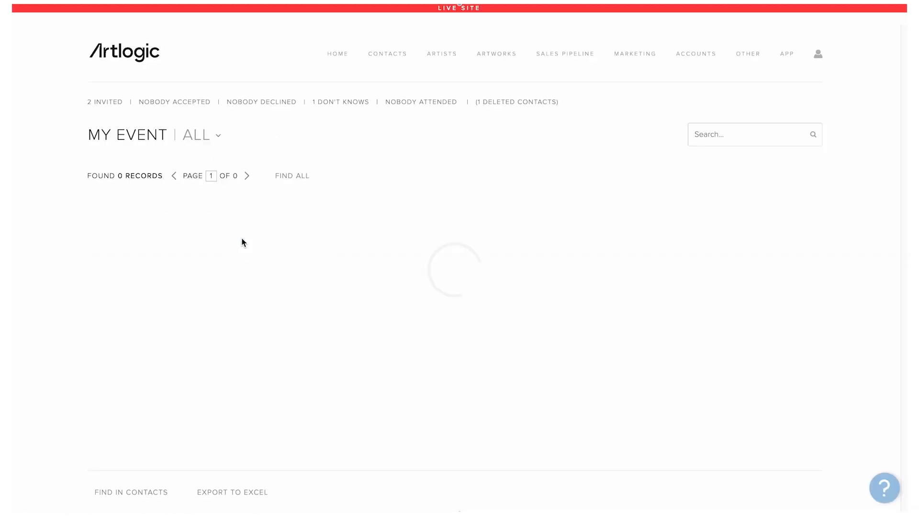